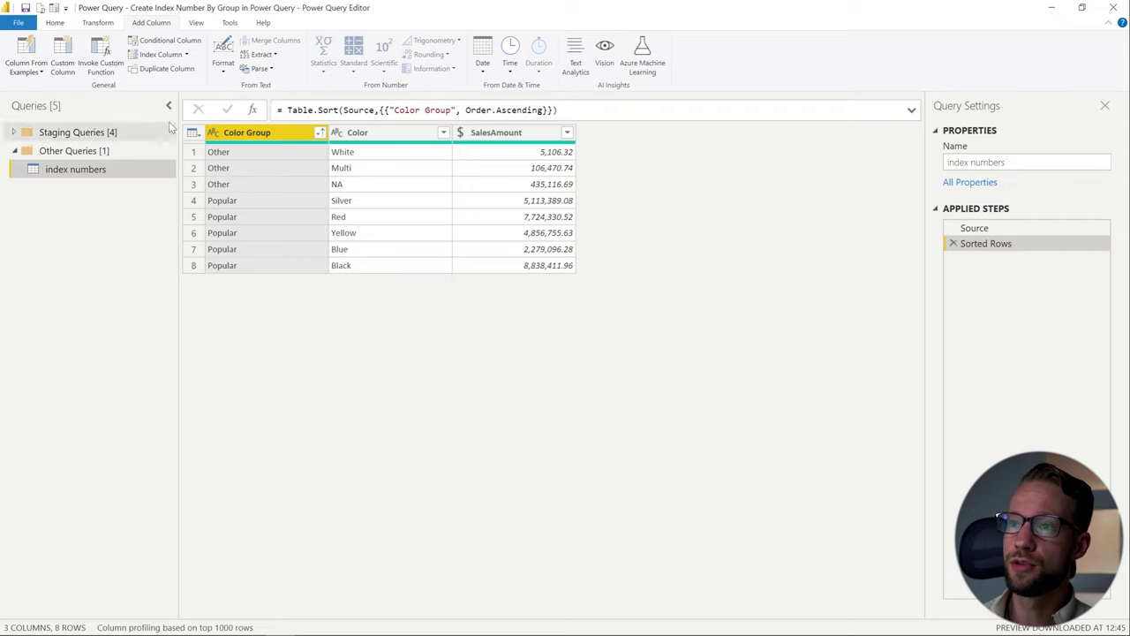
# Add an index column starting from 1 to the sorted table and inspect its first and last index values.
pyautogui.click(187, 54)
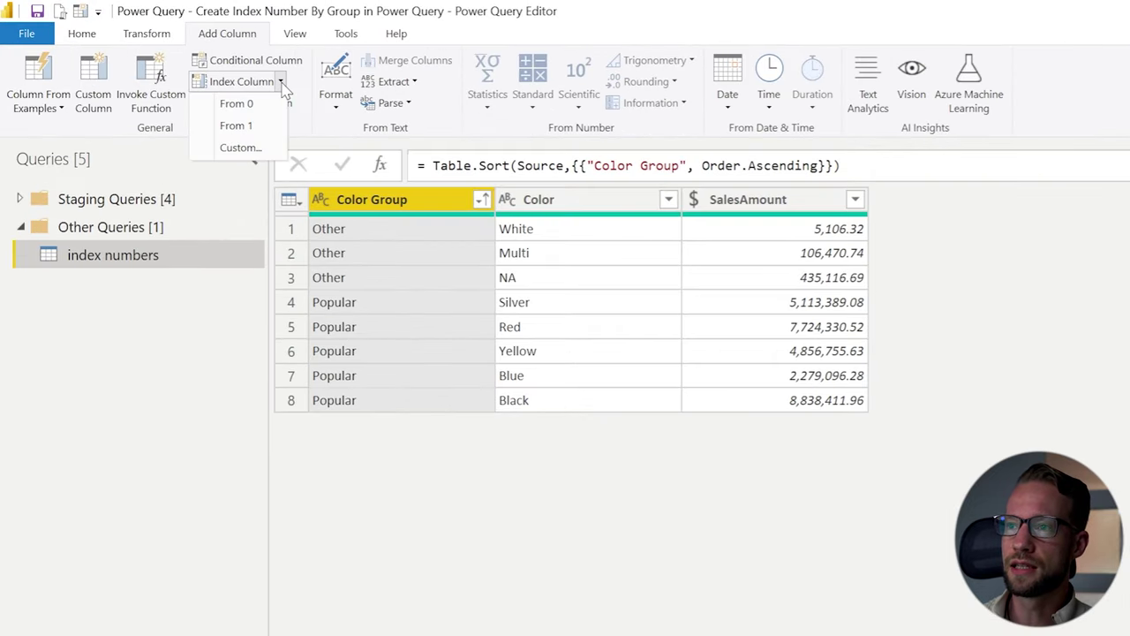
pyautogui.click(254, 129)
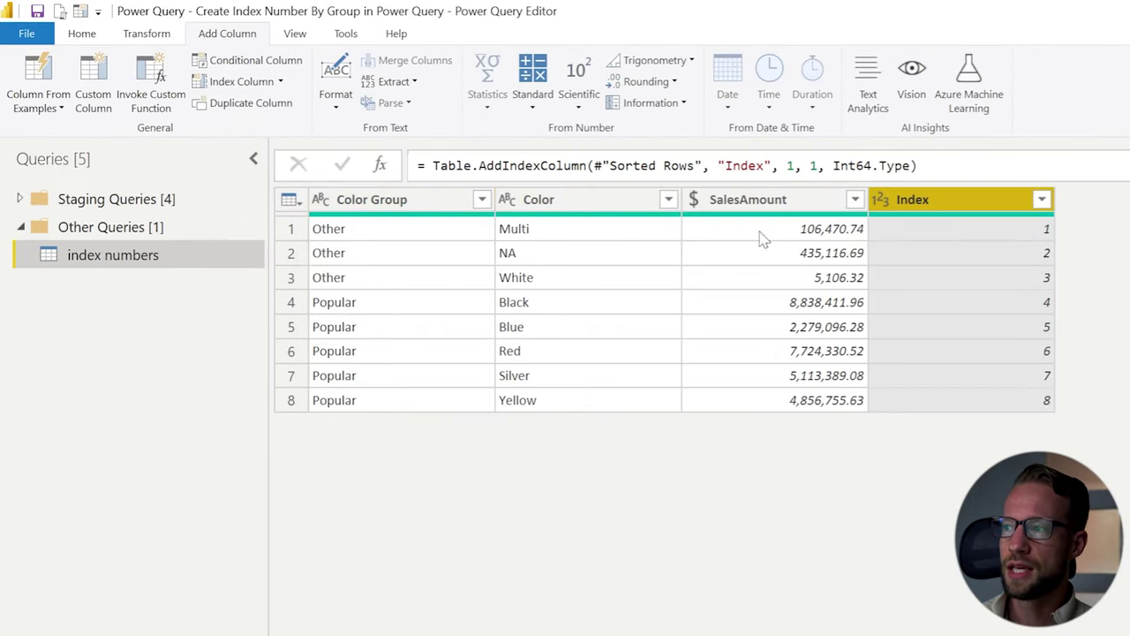
pyautogui.click(1024, 232)
pyautogui.click(1026, 400)
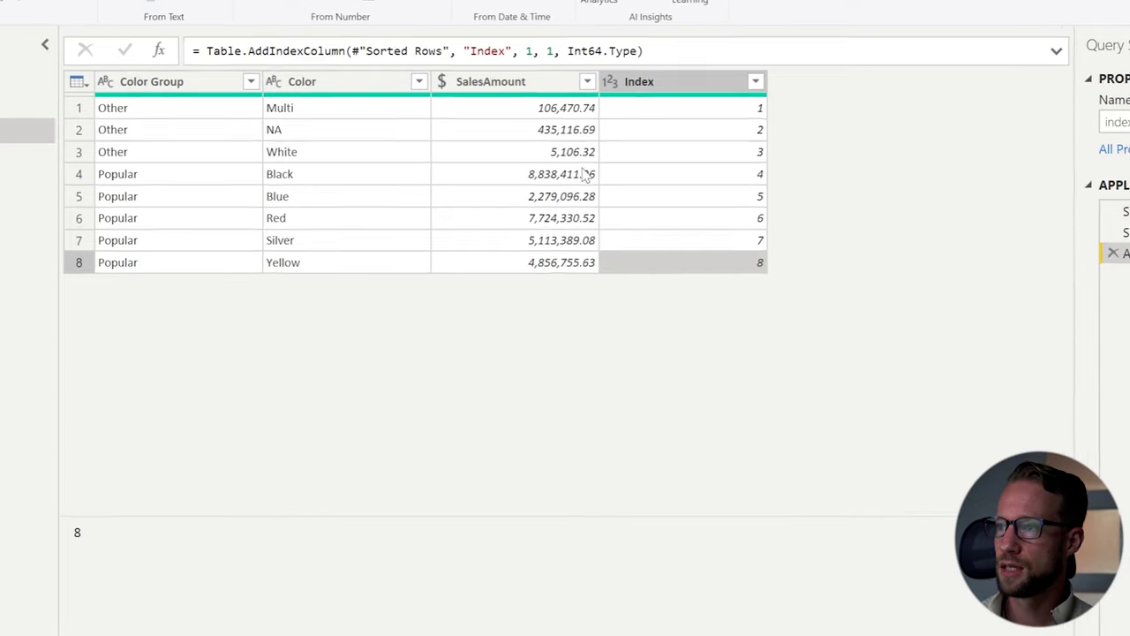
# Copy the Table.AddIndexColumn expression from the formula and delete the Added Index step.
pyautogui.moveTo(648, 41); pyautogui.dragTo(166, 25)
pyautogui.hotkey('ctrl', 'c')
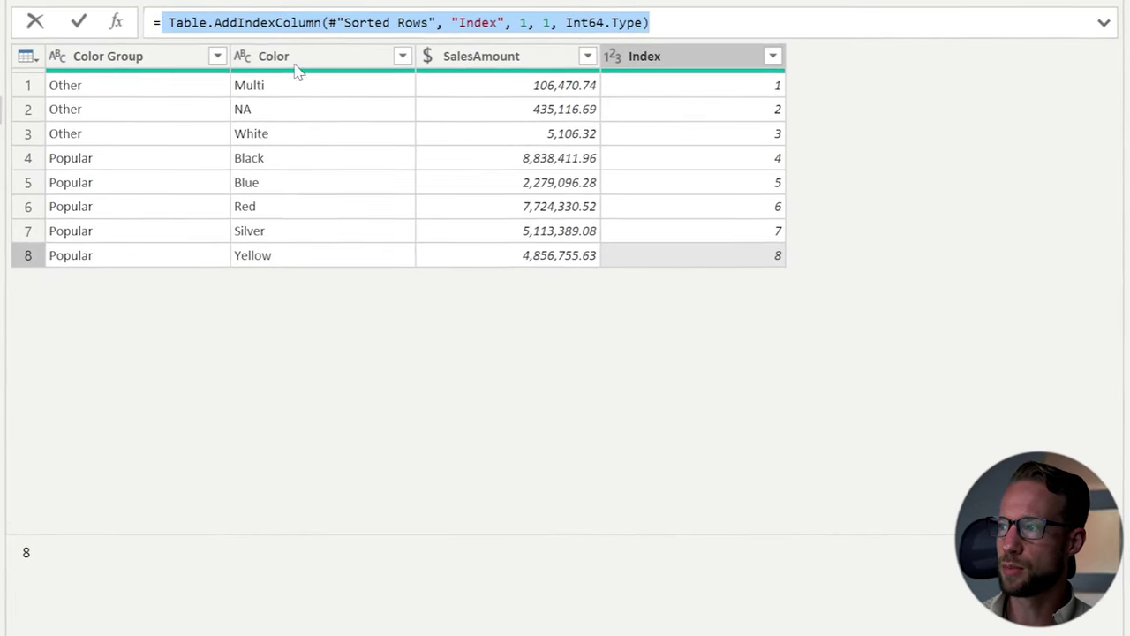
pyautogui.click(1060, 263)
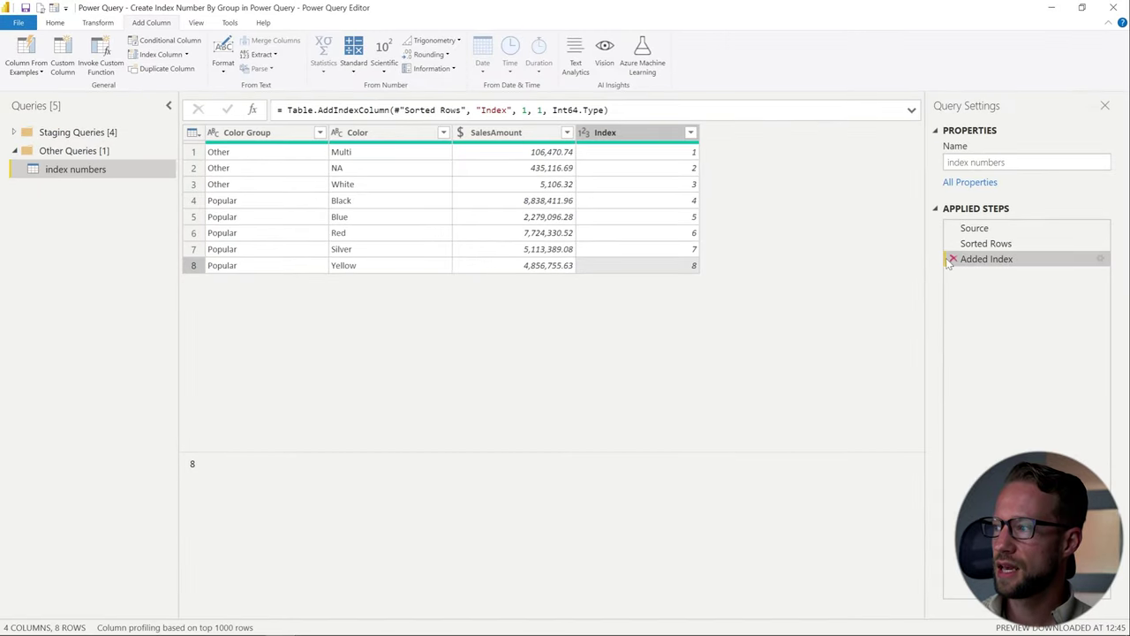
pyautogui.click(972, 257)
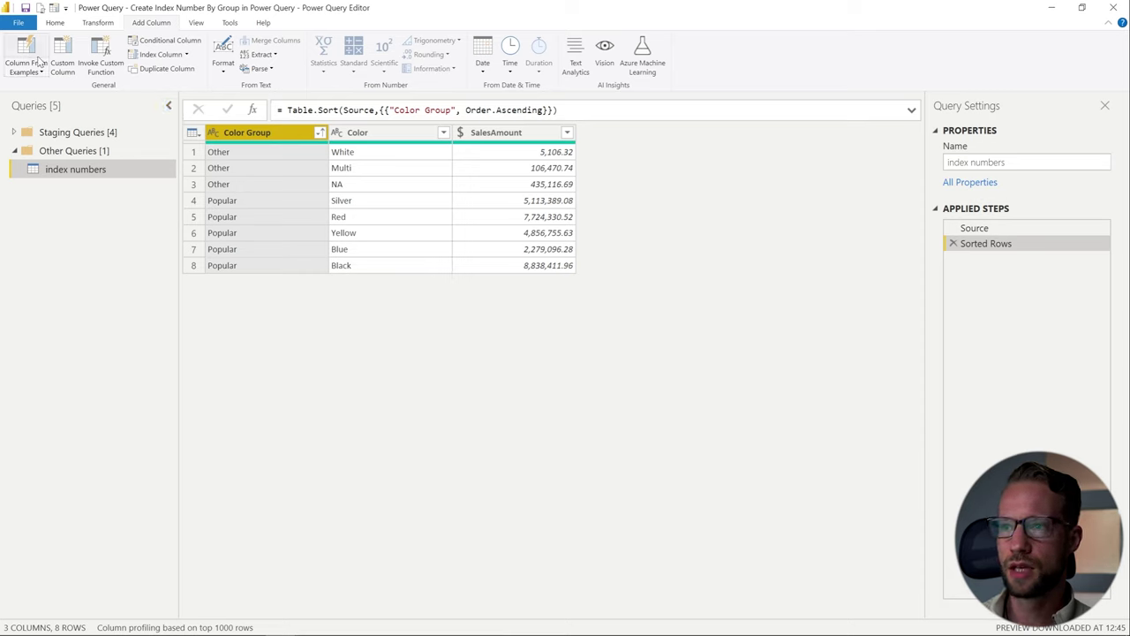
# Group the sorted rows by Color Group with the All Rows operation into a new column named Details.
pyautogui.click(62, 24)
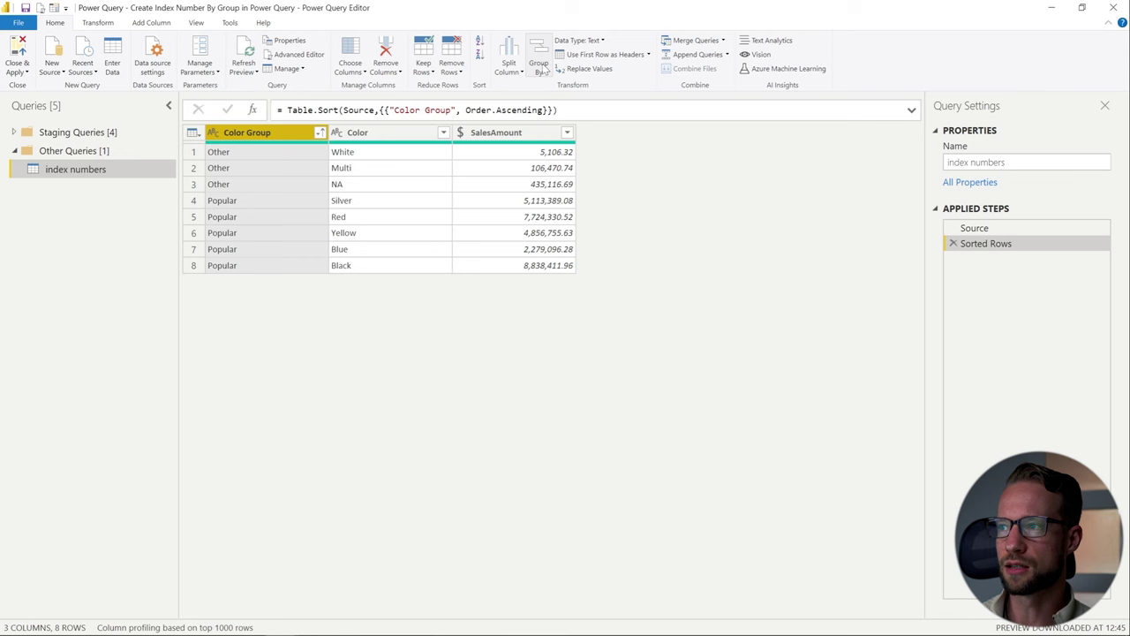
pyautogui.click(540, 67)
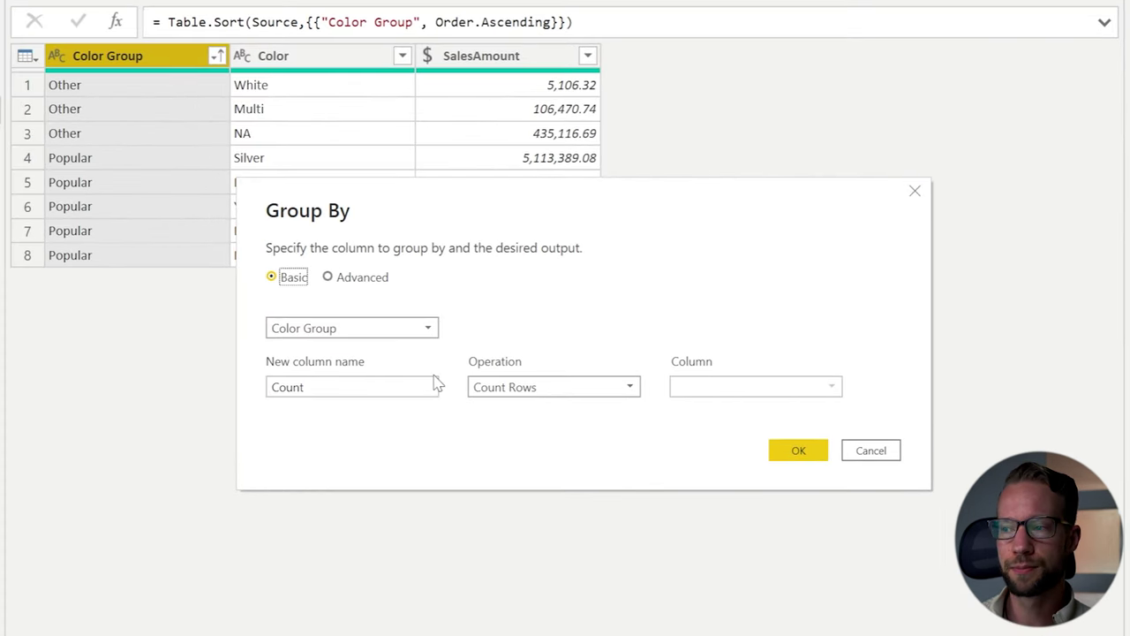
pyautogui.click(521, 388)
pyautogui.click(496, 546)
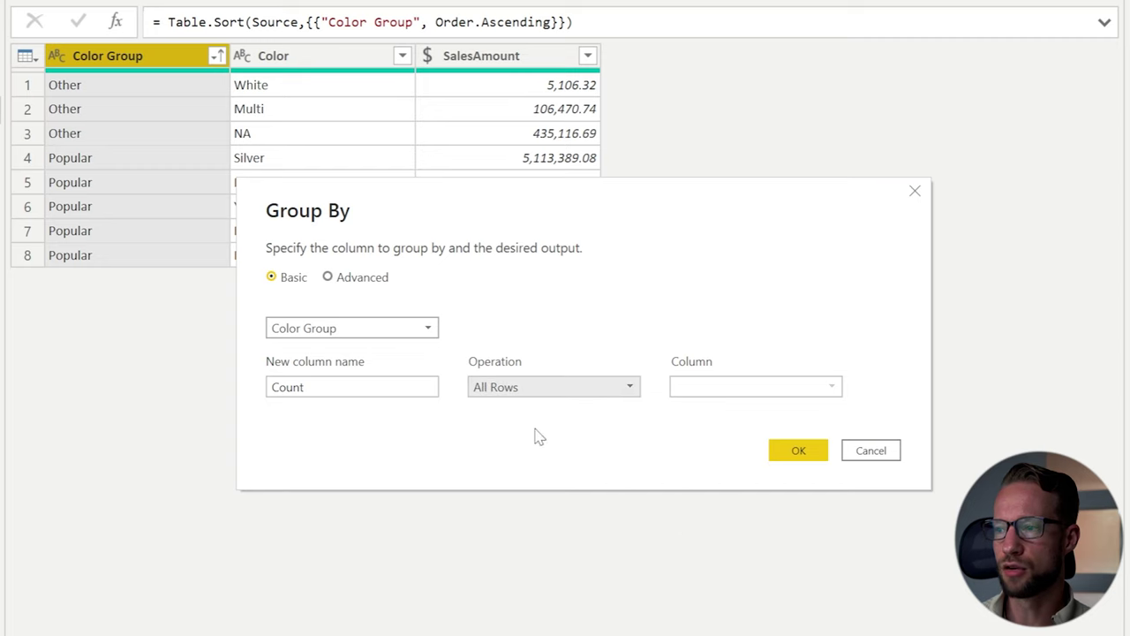
pyautogui.moveTo(386, 394); pyautogui.dragTo(240, 386)
pyautogui.write('Details')
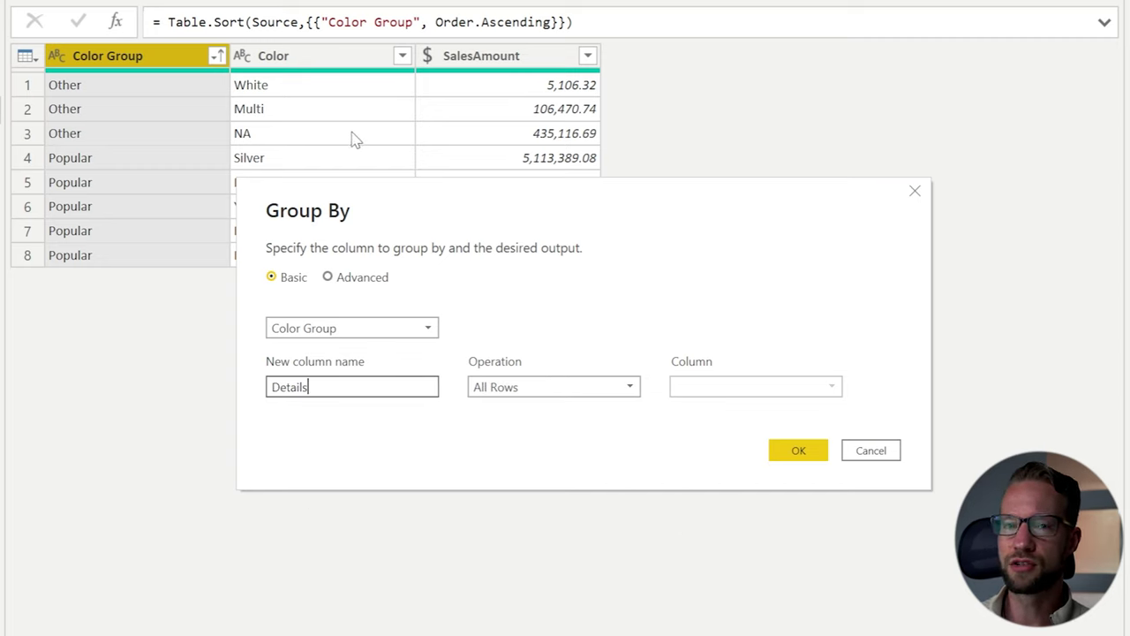
pyautogui.click(788, 452)
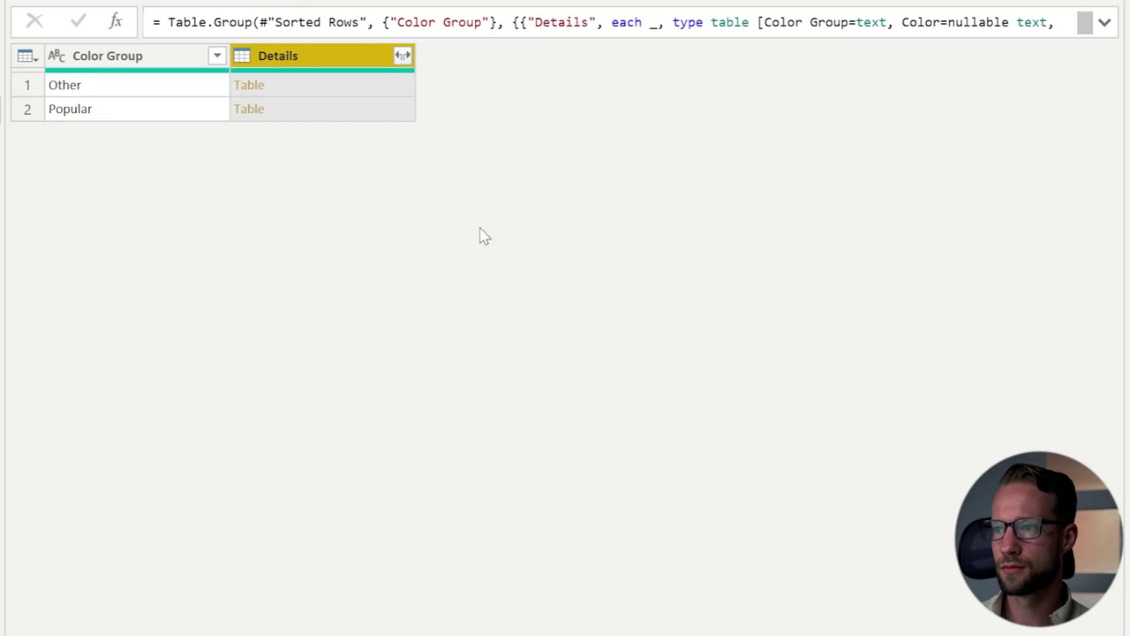
# Preview the nested Details tables for the Other and Popular color groups.
pyautogui.click(148, 64)
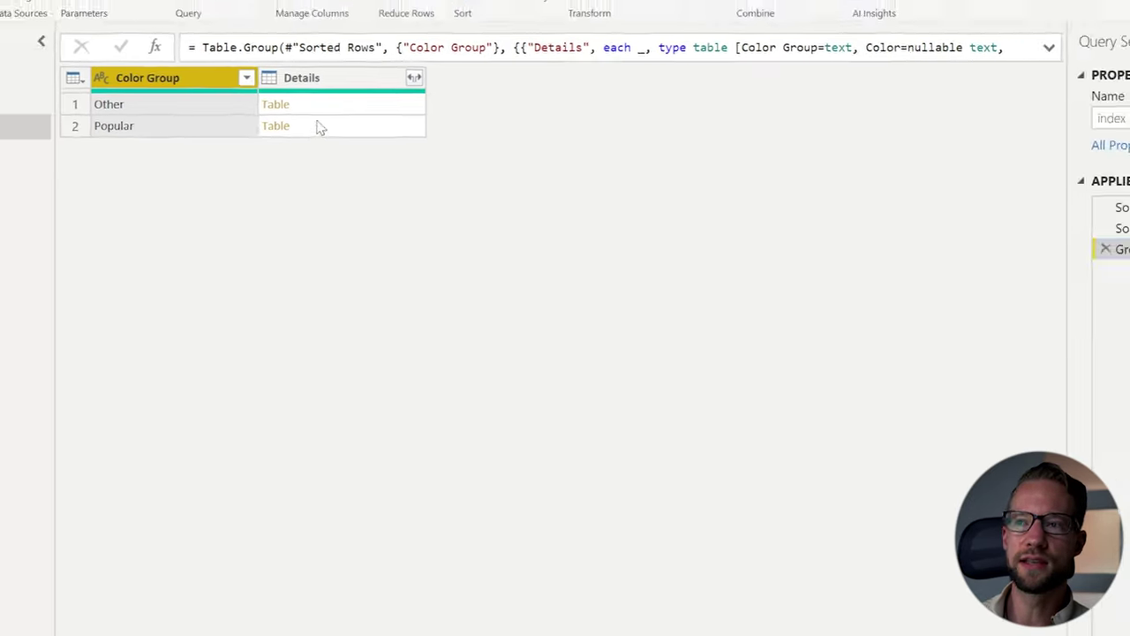
pyautogui.click(302, 88)
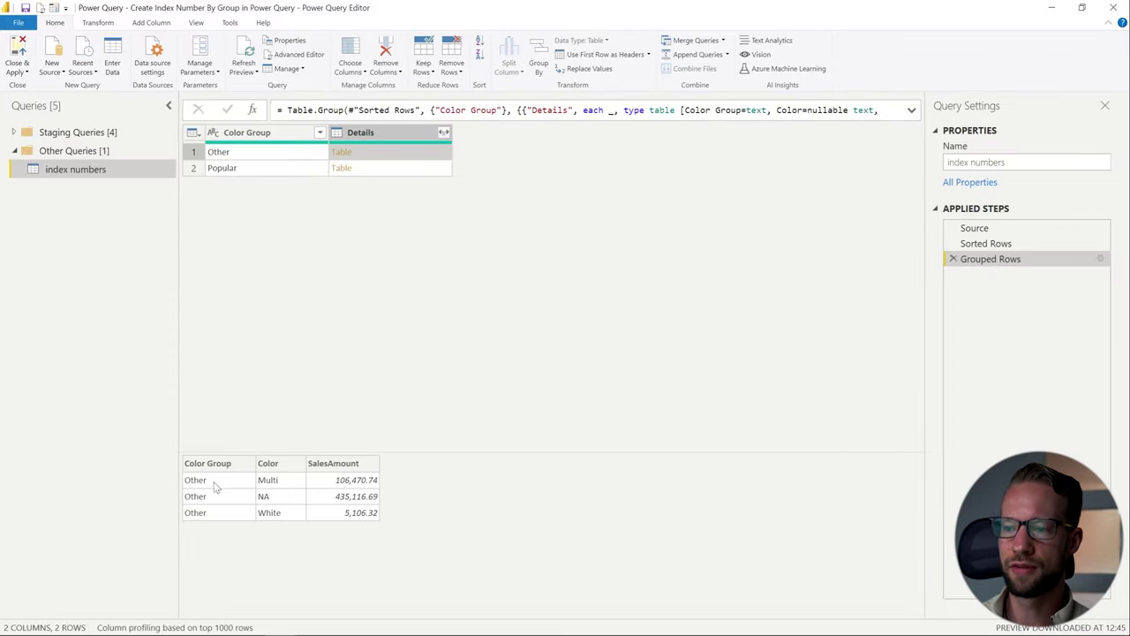
pyautogui.click(368, 171)
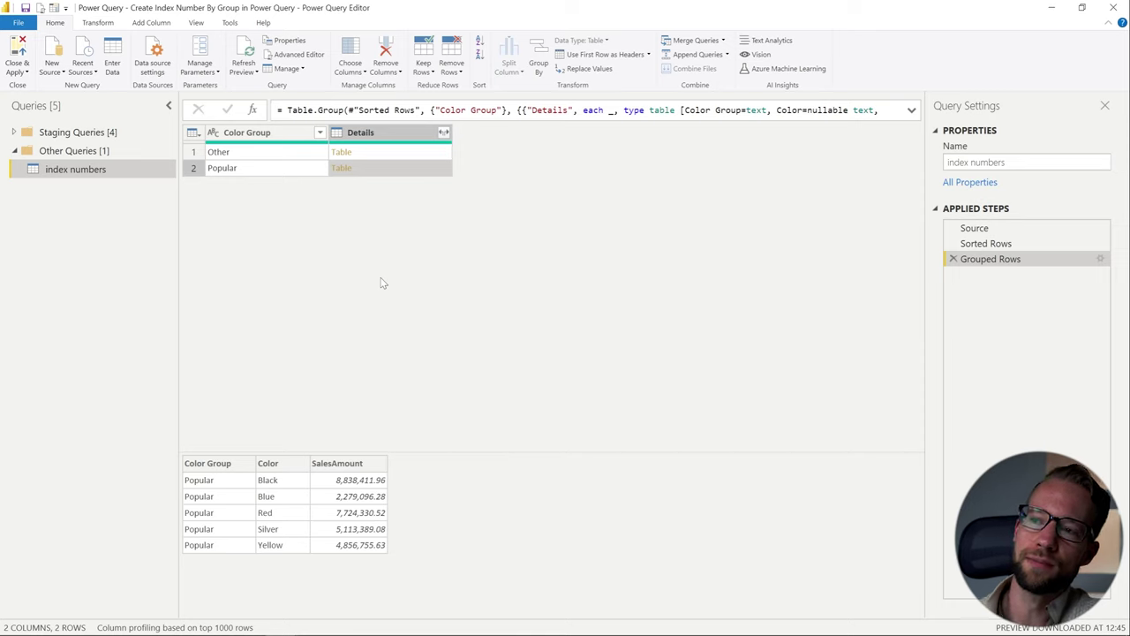
# Start a custom column from the copied AddIndexColumn expression, replacing #"Sorted Rows" with [Details] as its table argument.
pyautogui.click(149, 23)
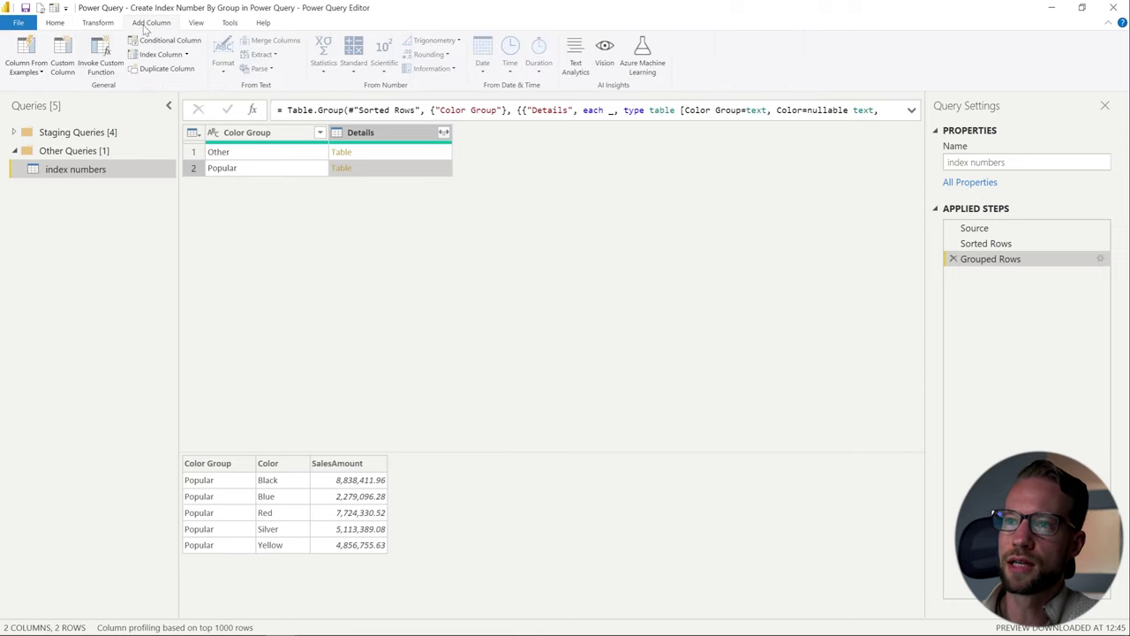
pyautogui.click(62, 55)
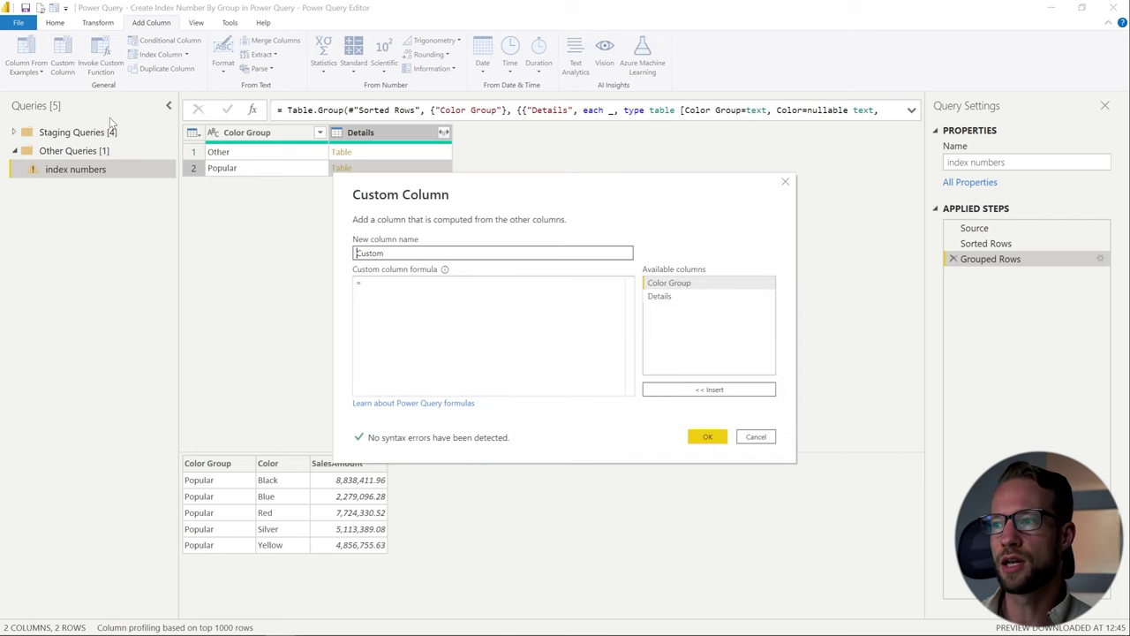
pyautogui.click(426, 292)
pyautogui.hotkey('ctrl', 'v')
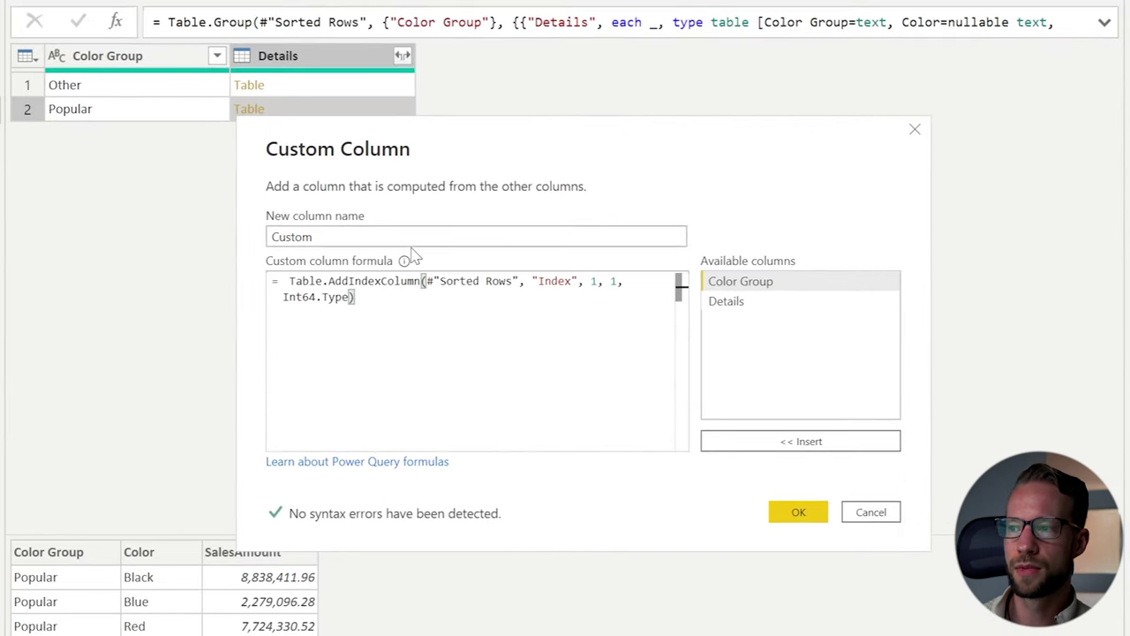
pyautogui.moveTo(424, 281); pyautogui.dragTo(512, 279)
pyautogui.write('[Details]')
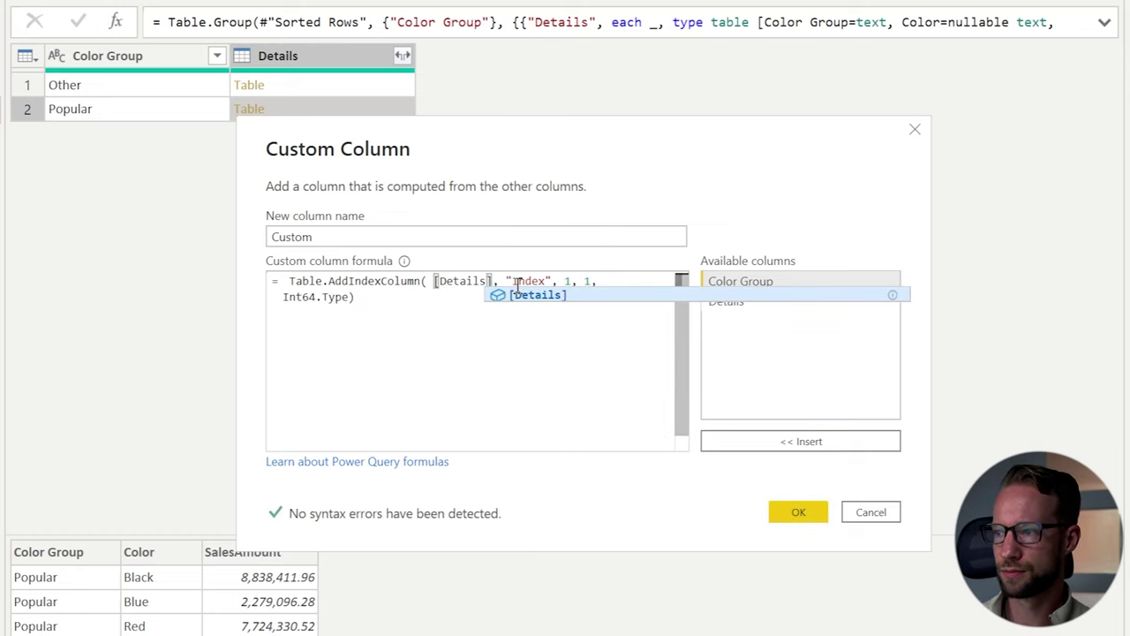
pyautogui.click(467, 335)
# Name the custom column TableWithIndex and add it to the query.
pyautogui.hotkey('shift', 'Tab')
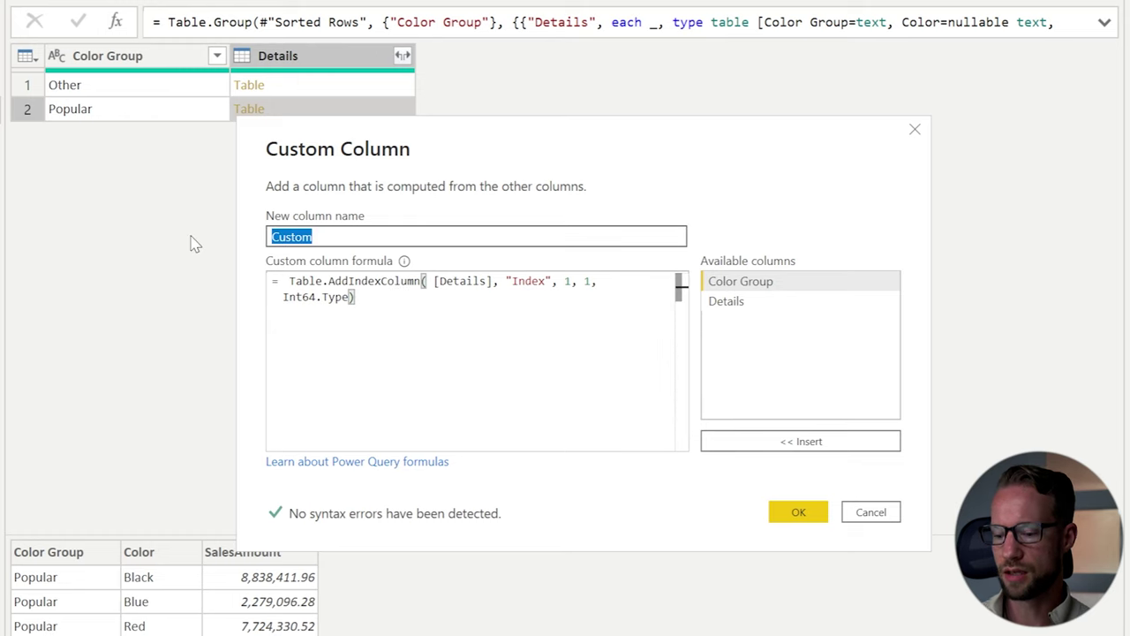
pyautogui.write('P')
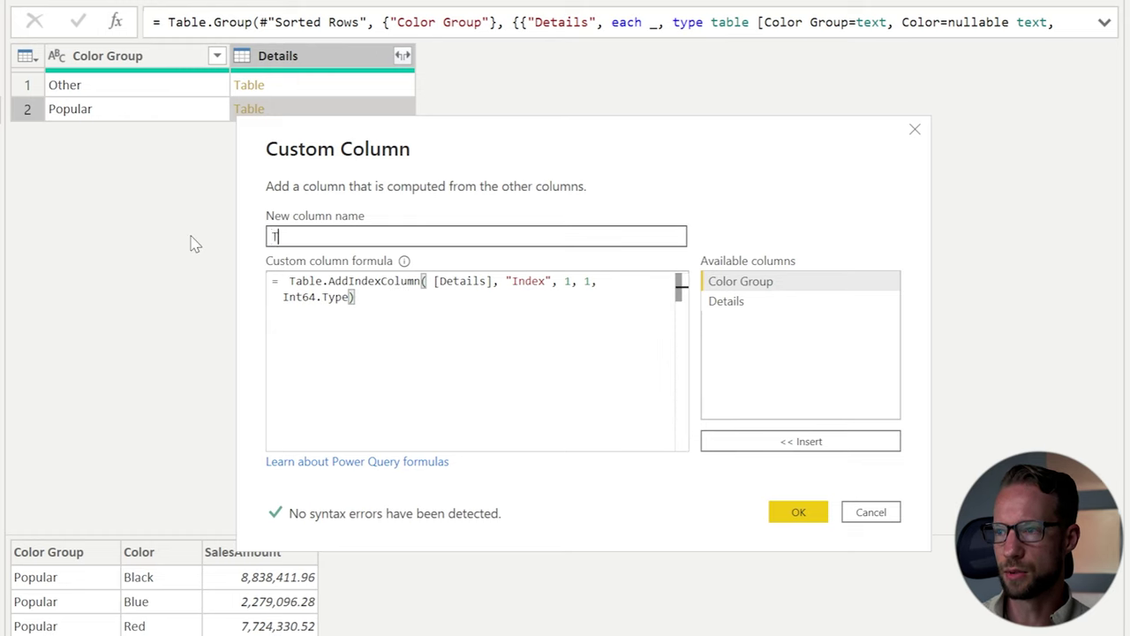
pyautogui.write('ableWithIndex')
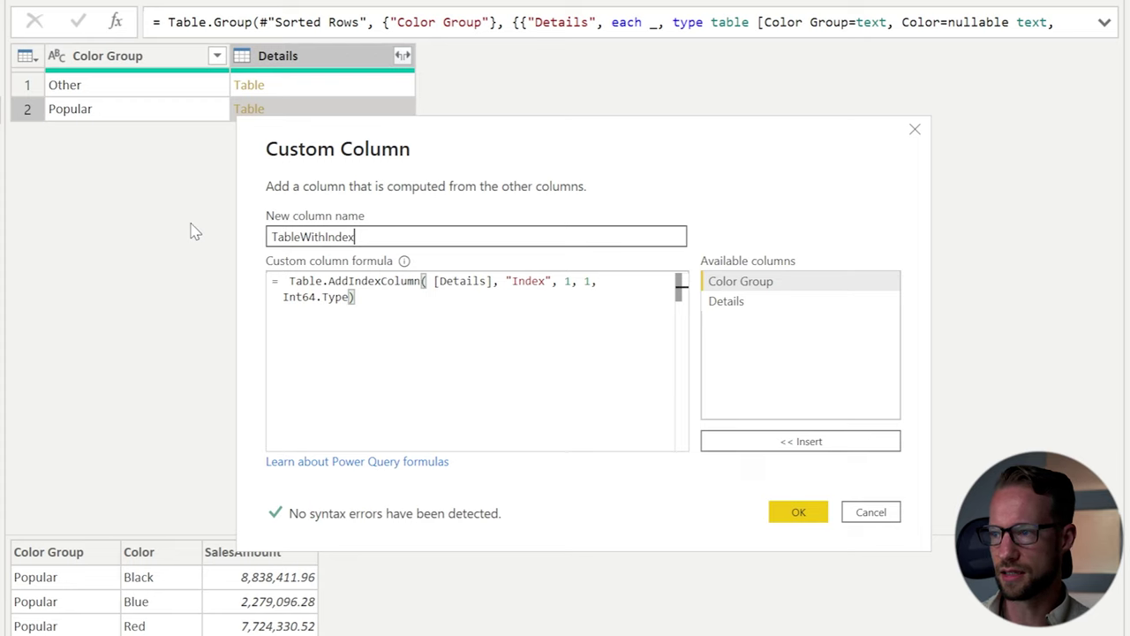
pyautogui.click(787, 520)
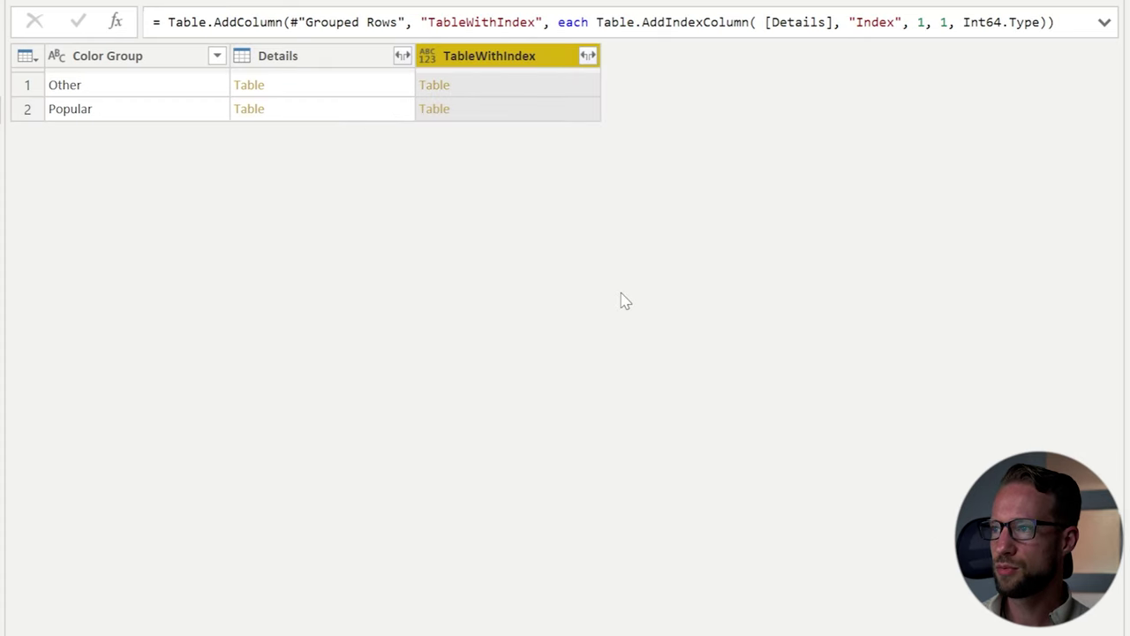
# Compare the nested tables in Details and TableWithIndex by previewing their cells for the color groups.
pyautogui.click(345, 85)
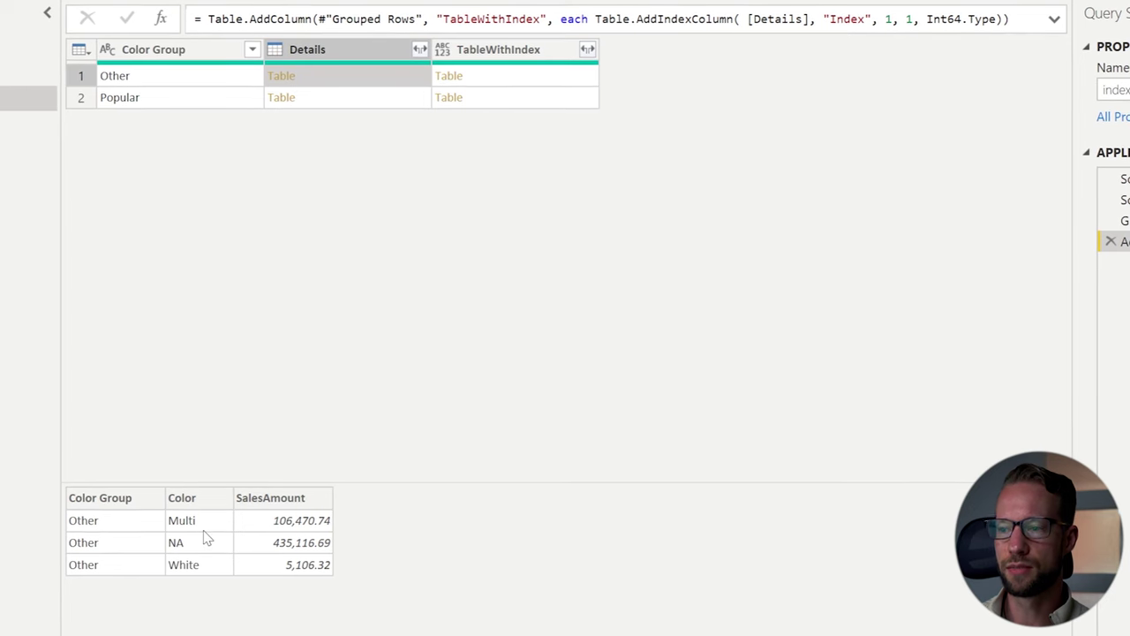
pyautogui.click(520, 81)
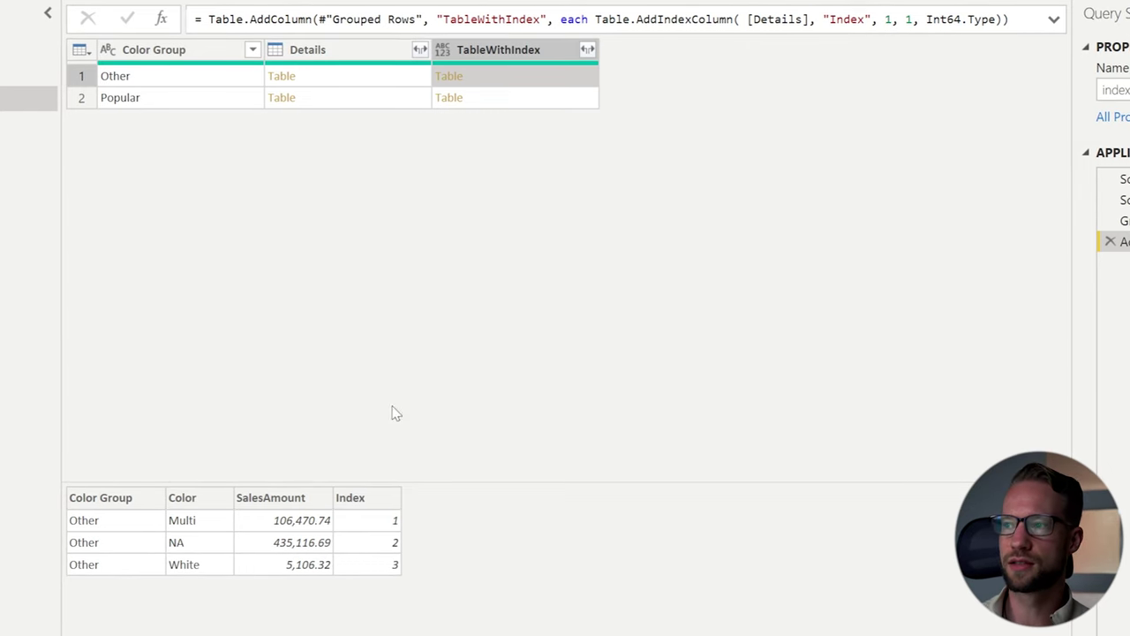
pyautogui.click(496, 102)
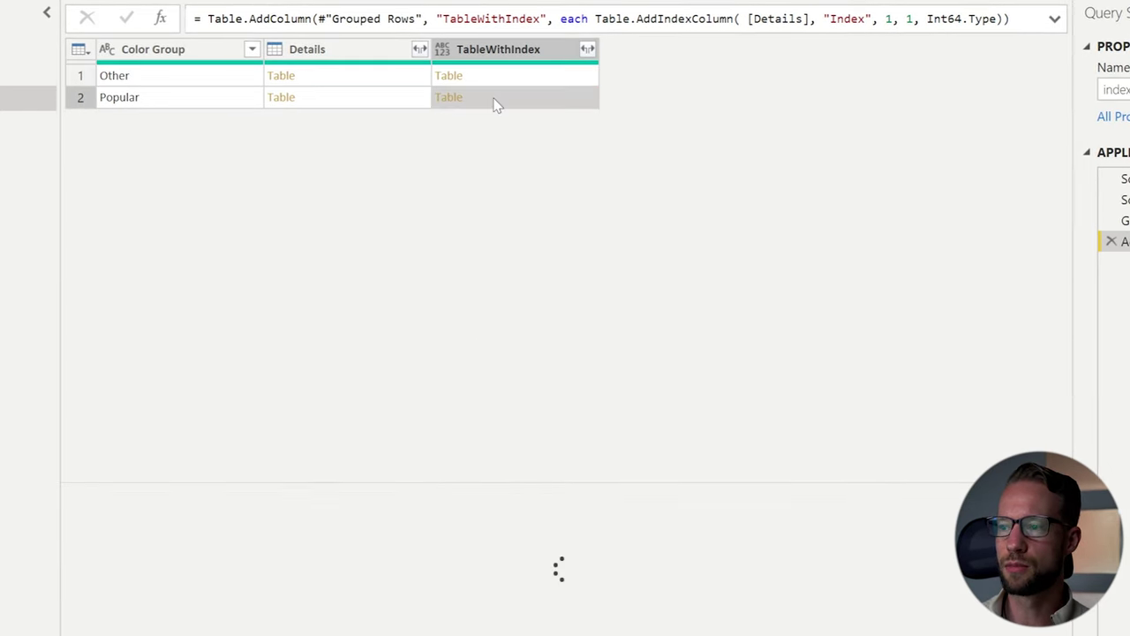
# Remove all columns except TableWithIndex and expand its nested tables into columns.
pyautogui.rightClick(504, 55)
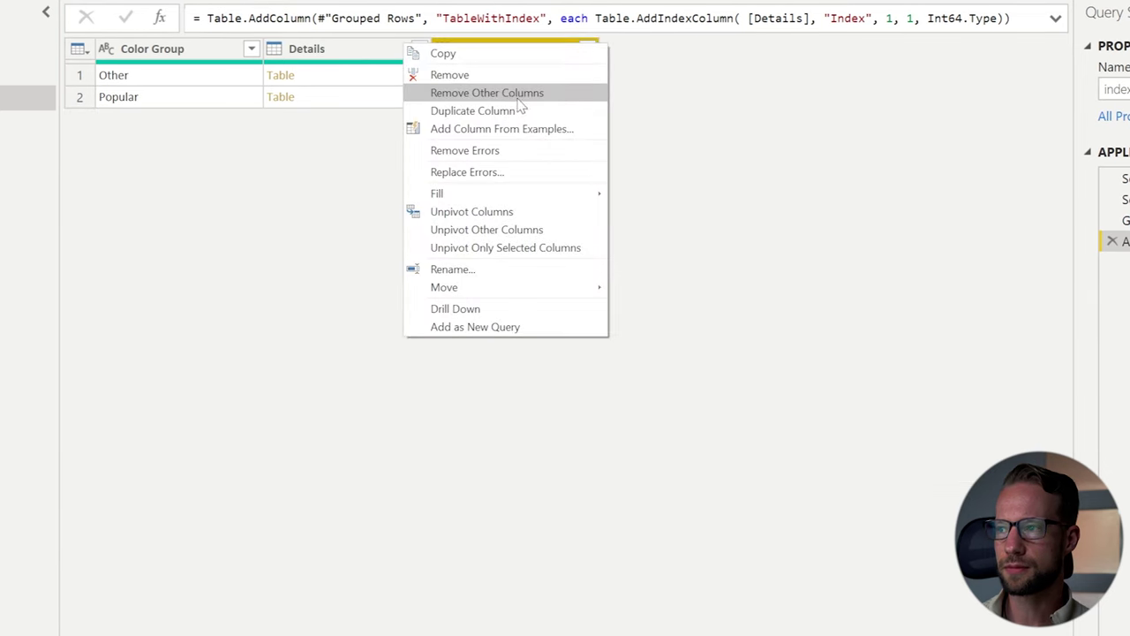
pyautogui.click(515, 92)
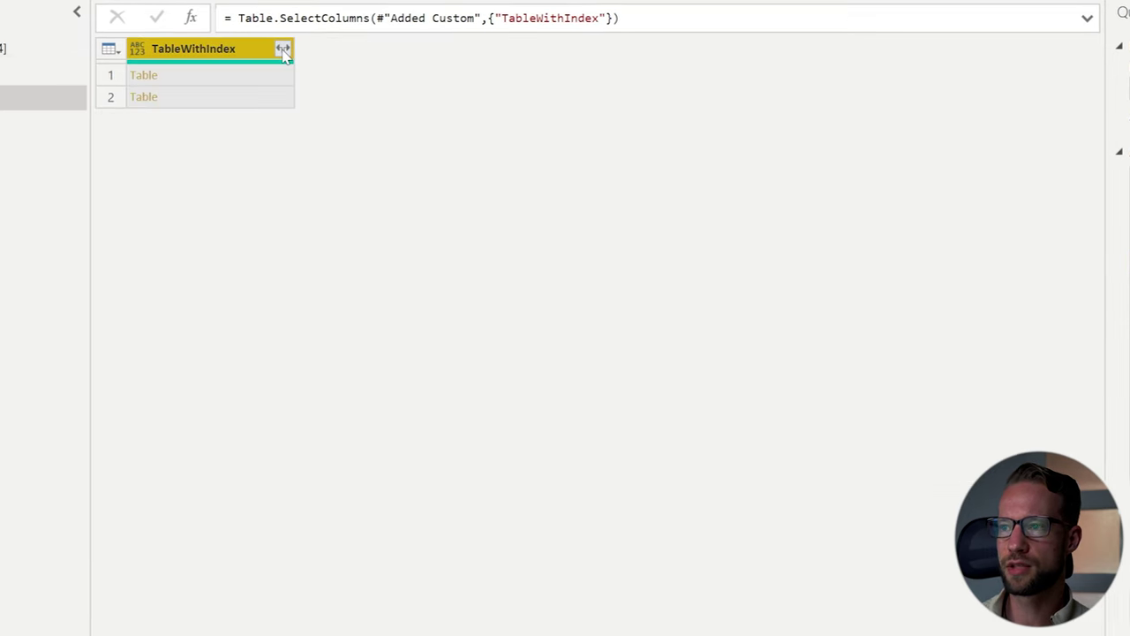
pyautogui.click(252, 48)
pyautogui.click(318, 321)
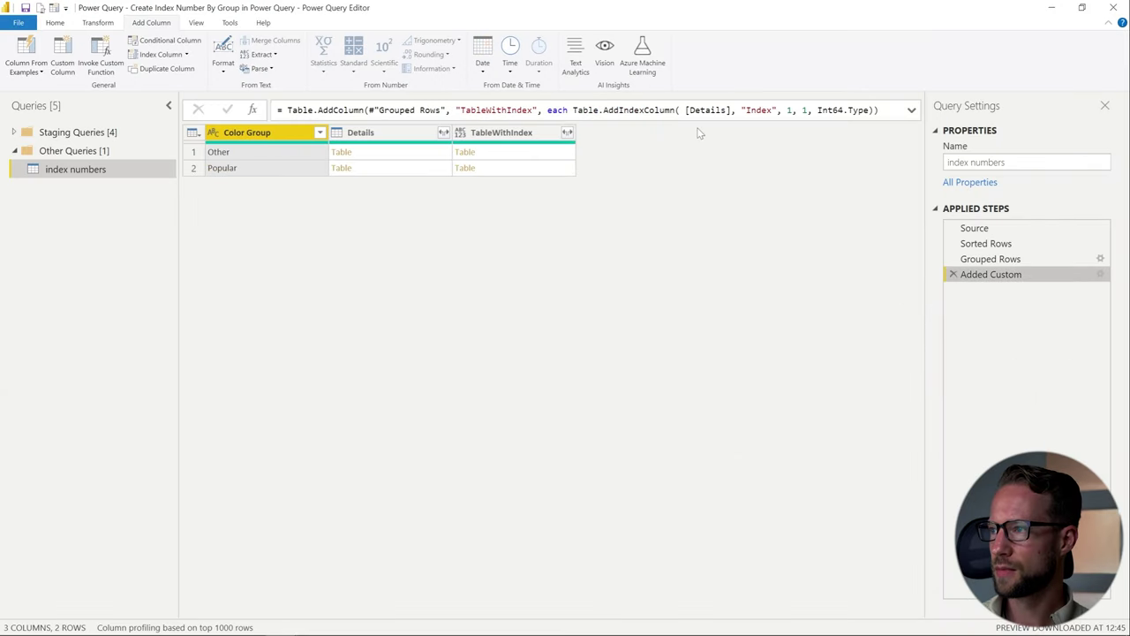
# Copy the Table.AddIndexColumn( [Details], "Index", 1, 1, Int64.Type) expression and delete the Added Custom step.
pyautogui.moveTo(575, 110); pyautogui.dragTo(880, 109)
pyautogui.click(961, 279)
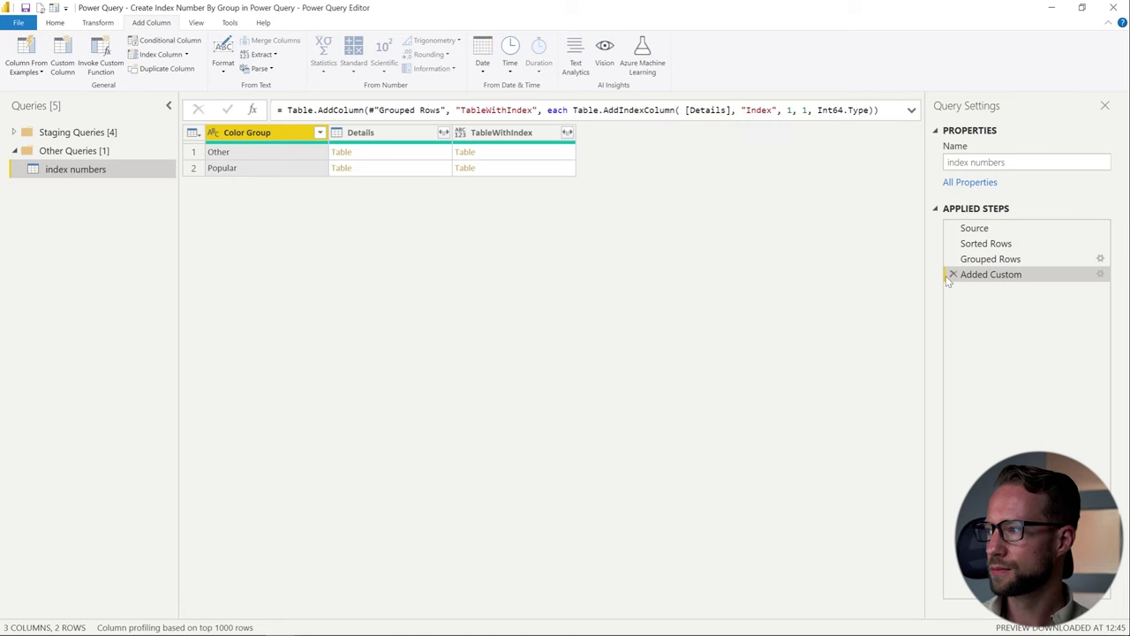
# Change the operation of the Grouped Rows step to Count Rows.
pyautogui.click(1100, 259)
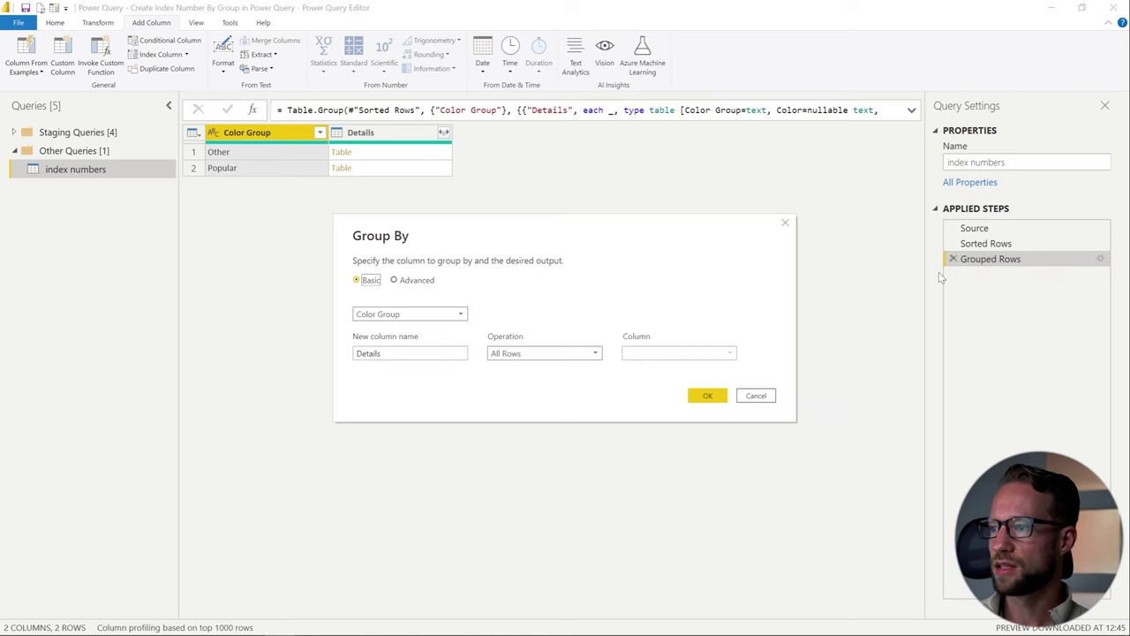
pyautogui.click(556, 355)
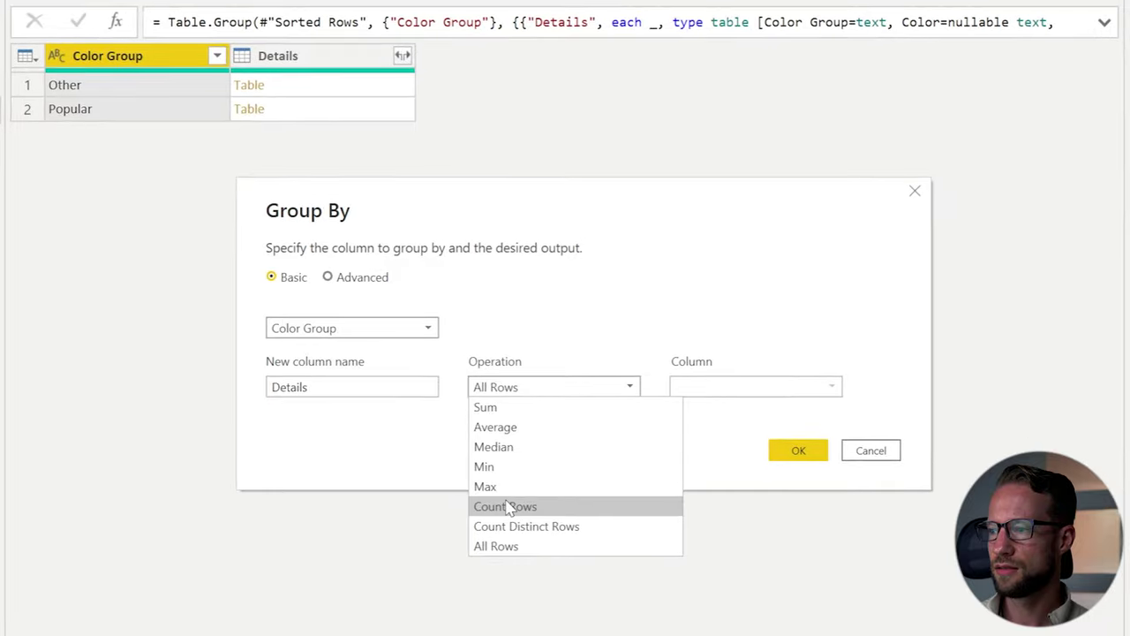
pyautogui.click(507, 490)
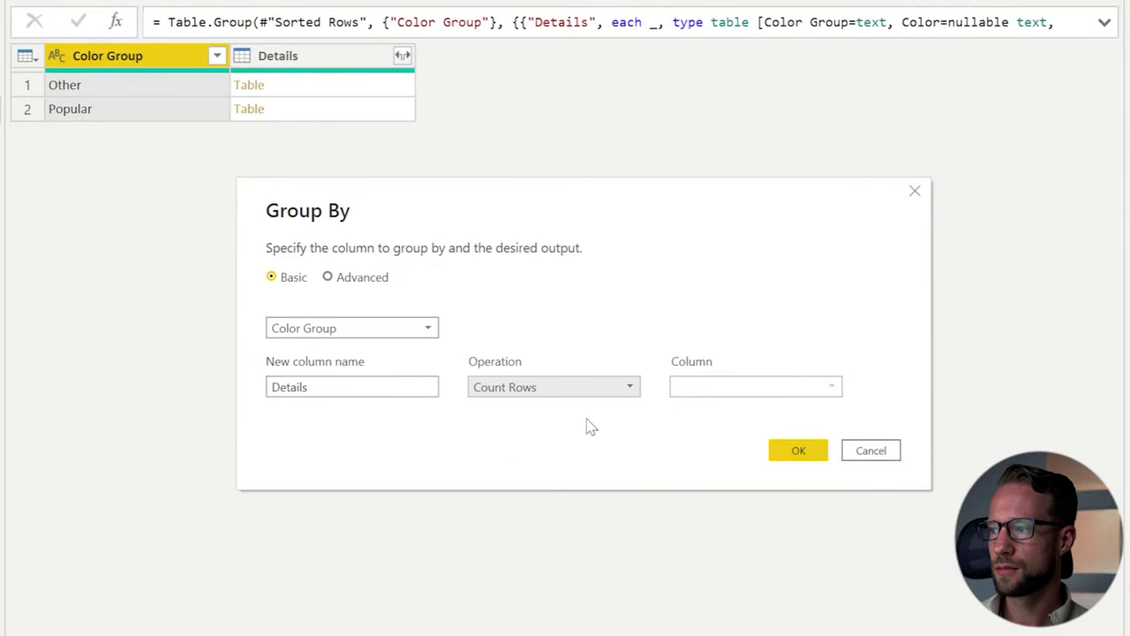
pyautogui.click(797, 451)
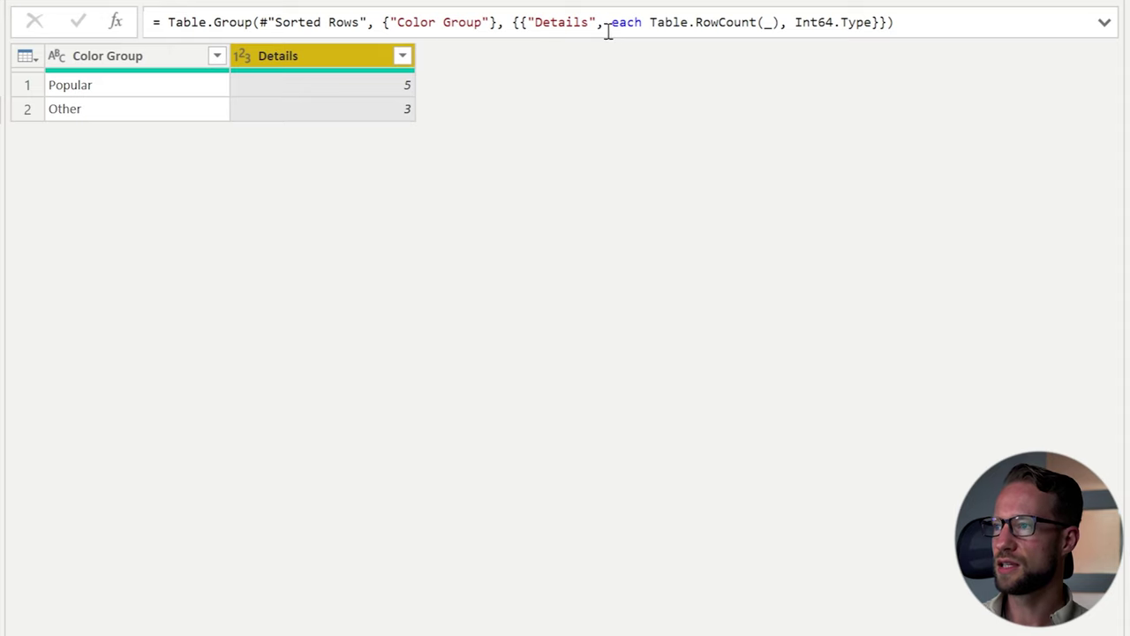
# Replace Table.RowCount(_) in the Grouped Rows formula with the copied Table.AddIndexColumn expression and show the full formula.
pyautogui.click(658, 22)
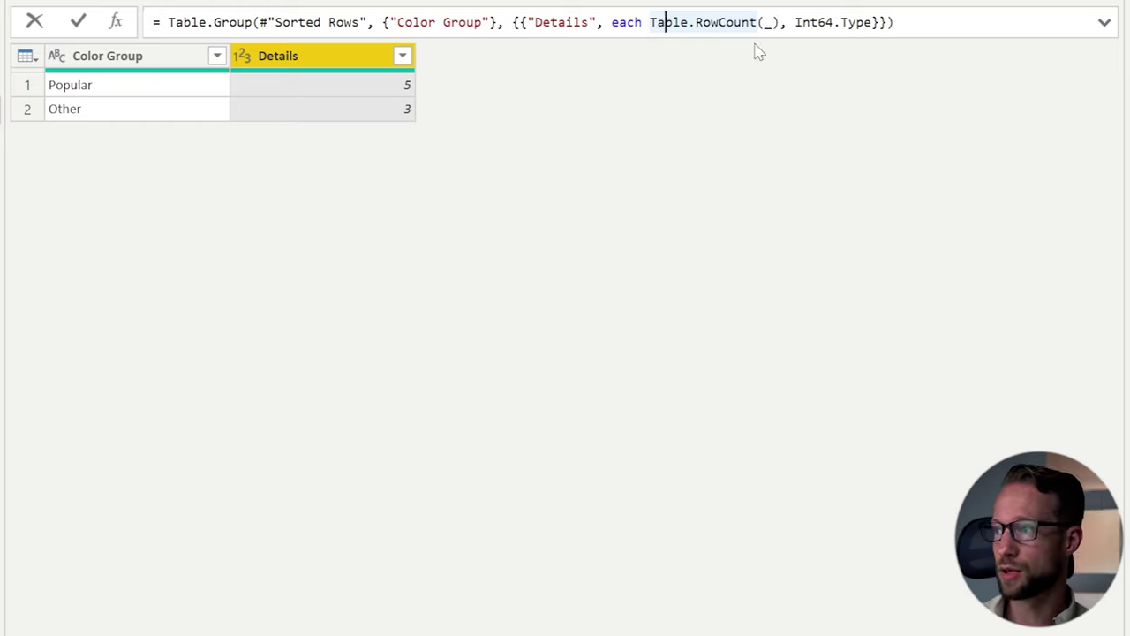
pyautogui.moveTo(651, 23); pyautogui.dragTo(774, 28)
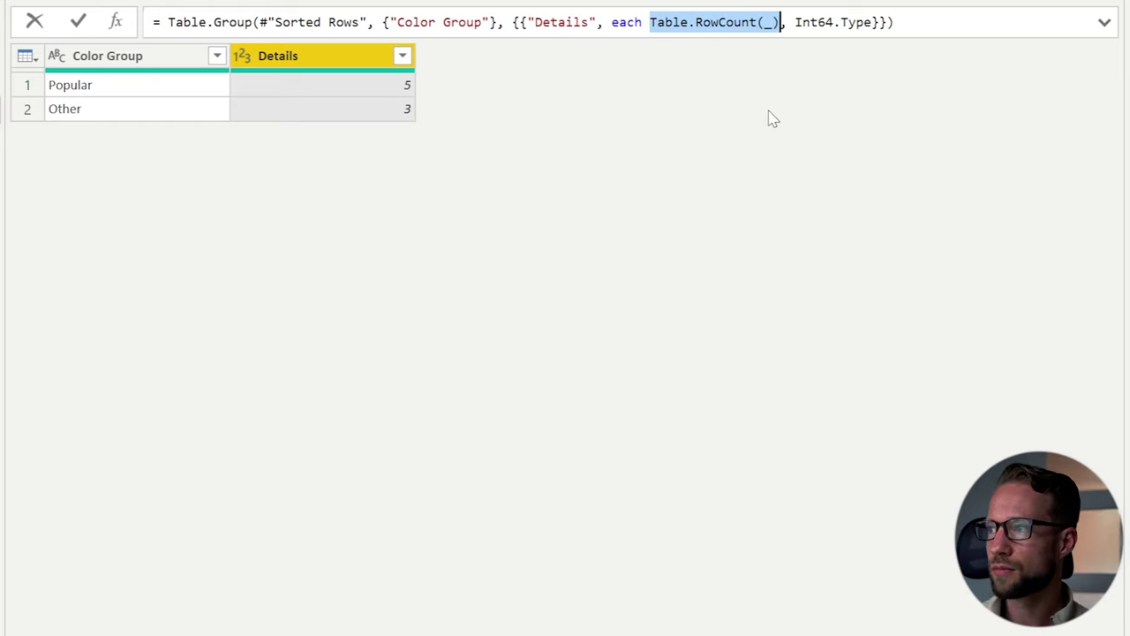
pyautogui.hotkey('ctrl', 'v')
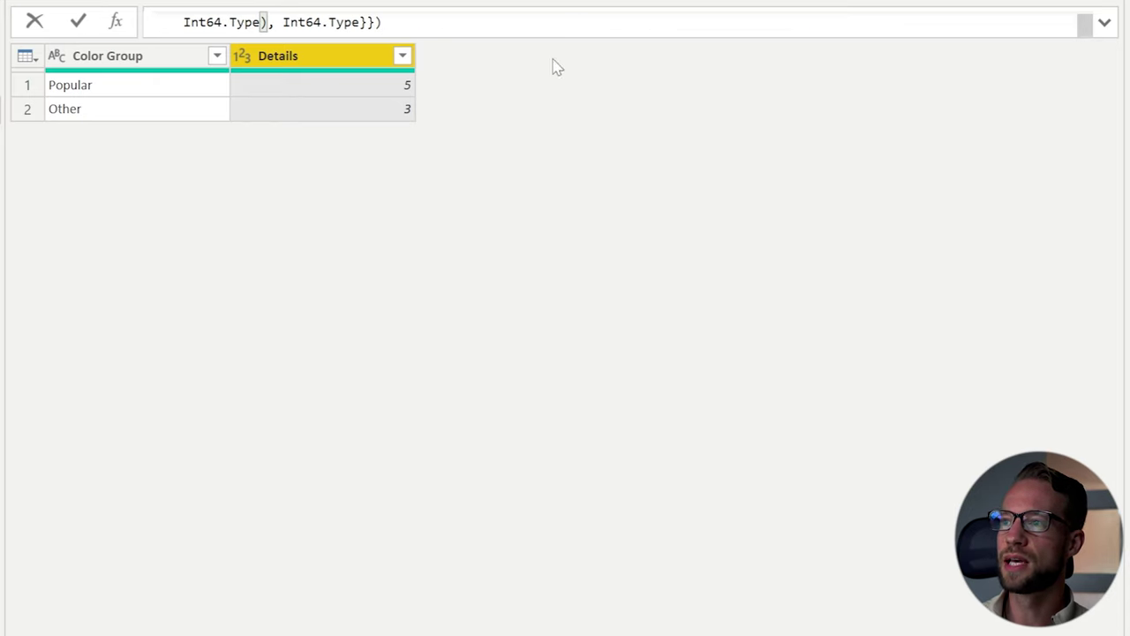
pyautogui.click(1104, 23)
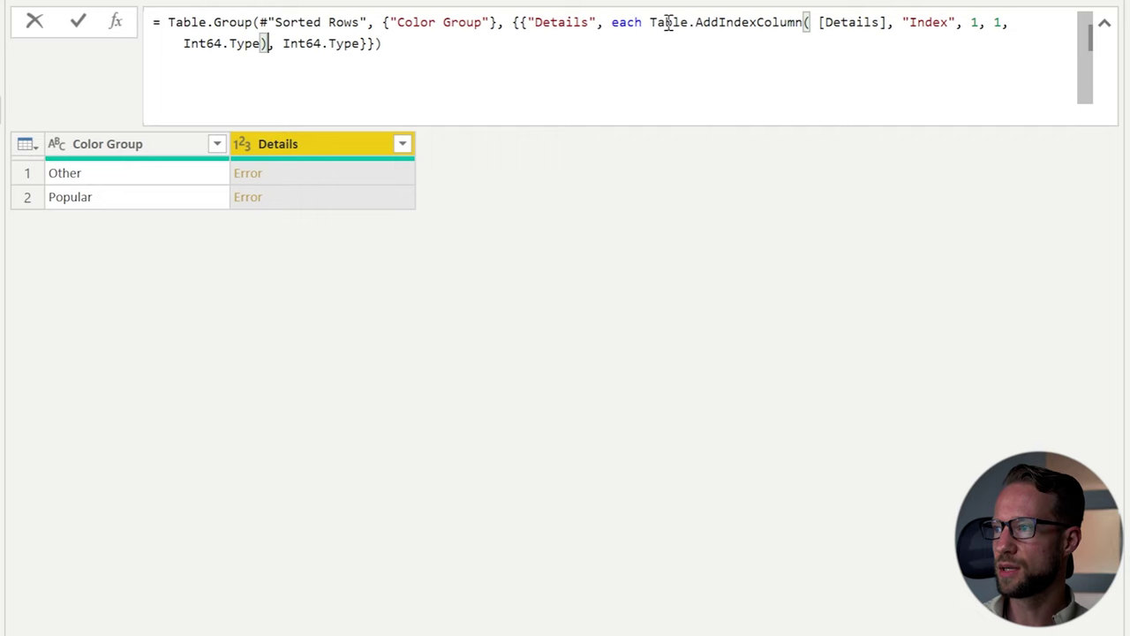
# Replace the [Details] argument of Table.AddIndexColumn with an underscore and apply the formula.
pyautogui.moveTo(652, 22); pyautogui.dragTo(268, 44)
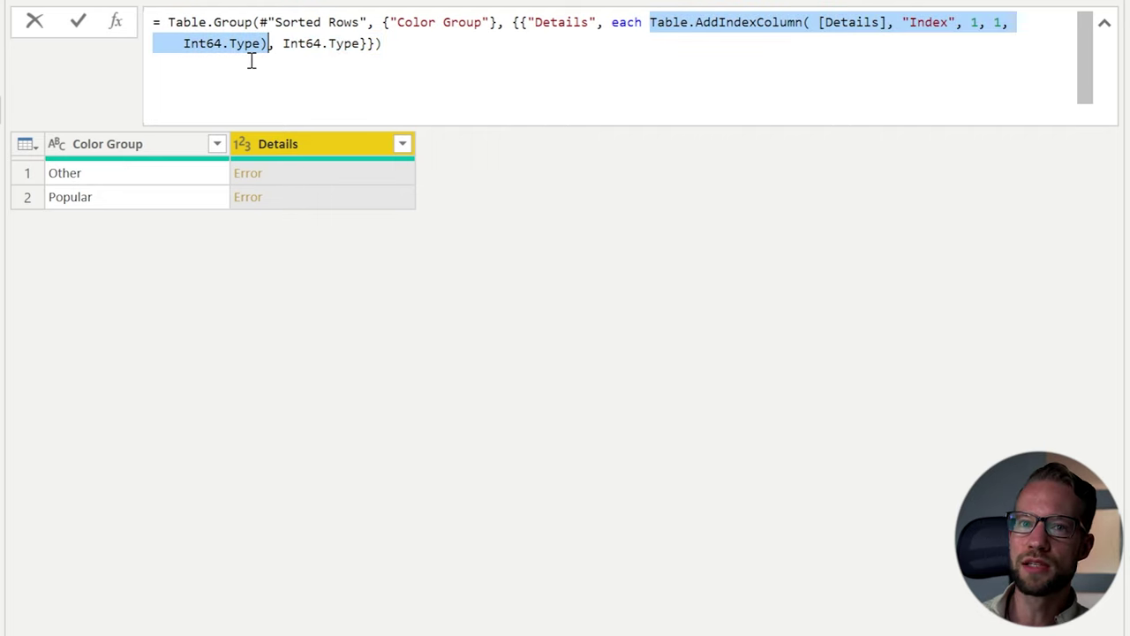
pyautogui.click(829, 22)
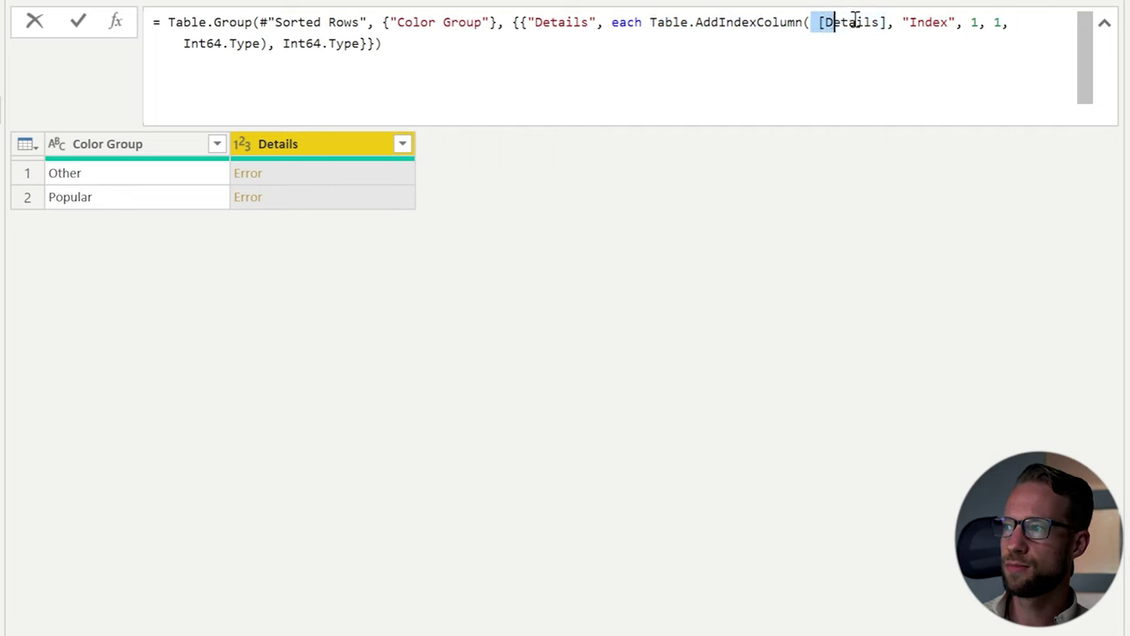
pyautogui.click(888, 22)
pyautogui.press('BackSpace')
pyautogui.press('BackSpace')
pyautogui.press('BackSpace')
pyautogui.press('BackSpace')
pyautogui.press('BackSpace')
pyautogui.press('BackSpace')
pyautogui.press('BackSpace')
pyautogui.press('BackSpace')
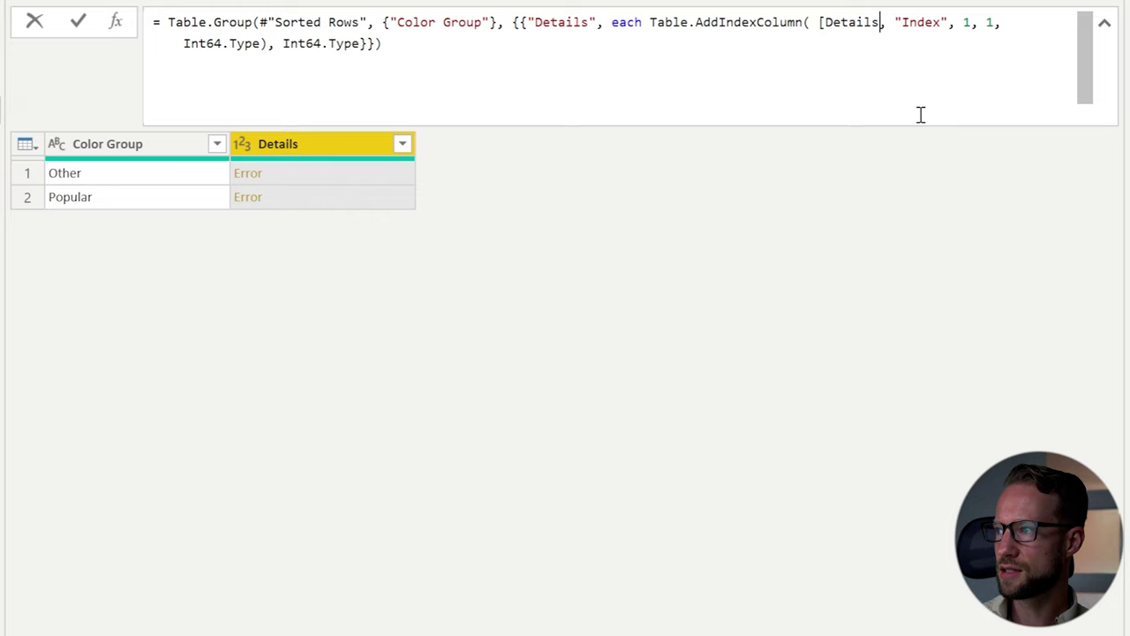
pyautogui.press('BackSpace')
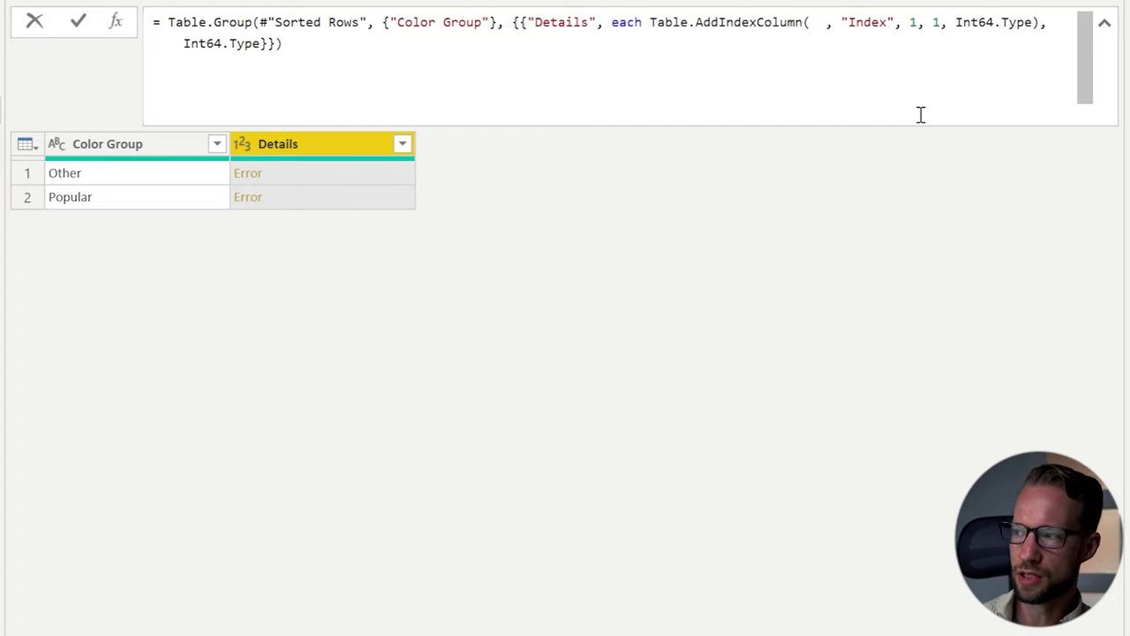
pyautogui.write('_')
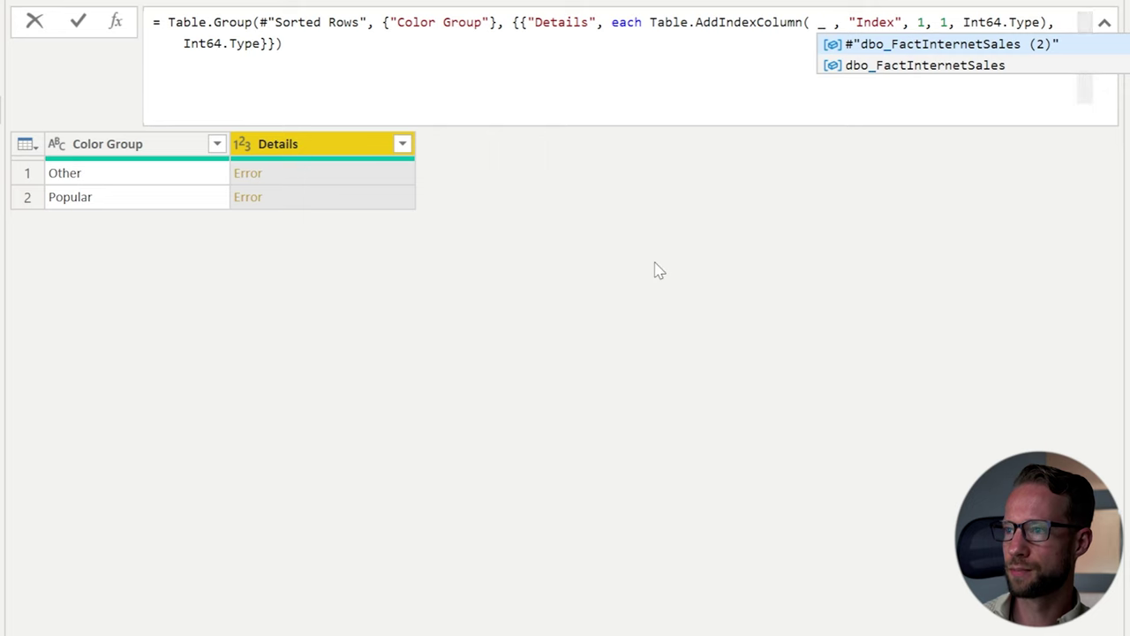
pyautogui.press('Return')
# Preview the nested Details tables of the Other and Popular groups and examine the Int64.Type argument of Table.AddIndexColumn.
pyautogui.click(322, 179)
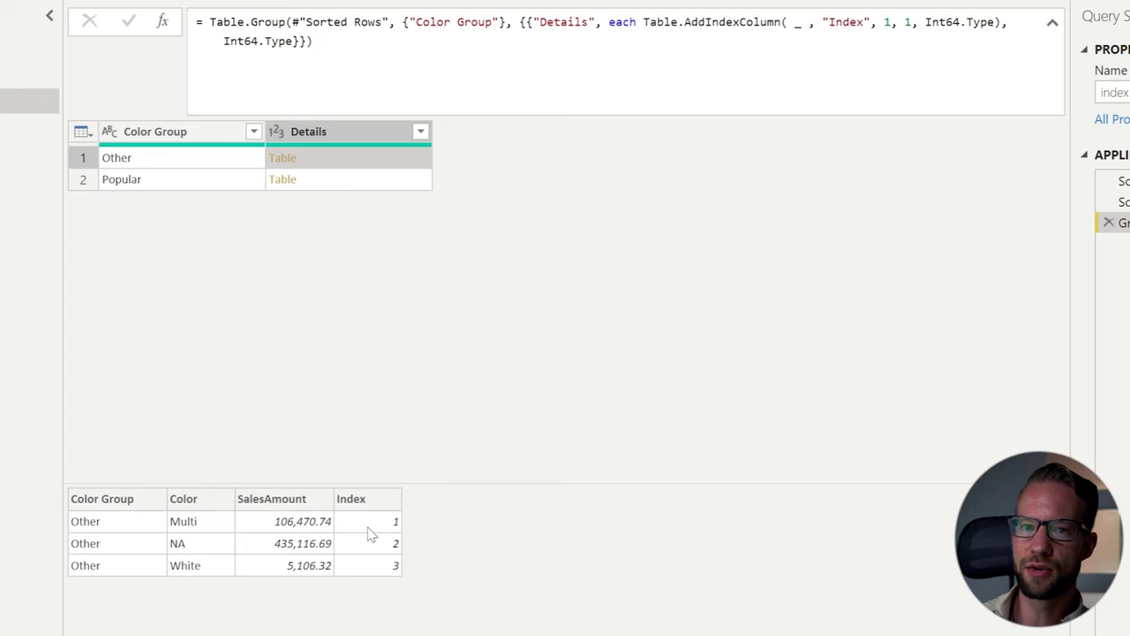
pyautogui.click(371, 186)
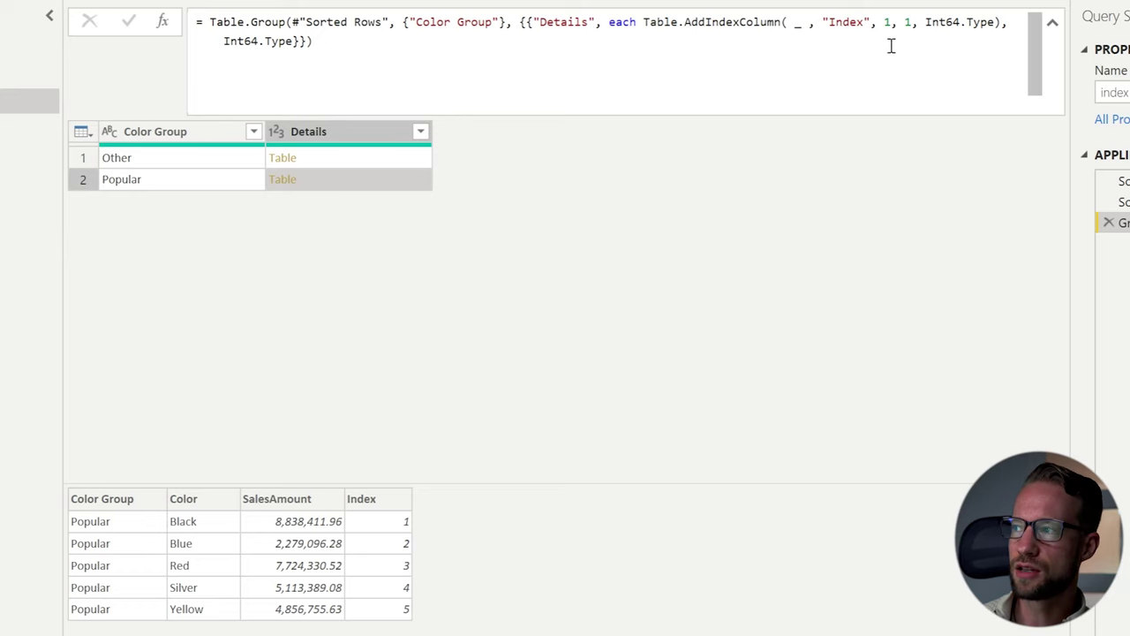
pyautogui.moveTo(919, 23); pyautogui.dragTo(998, 23)
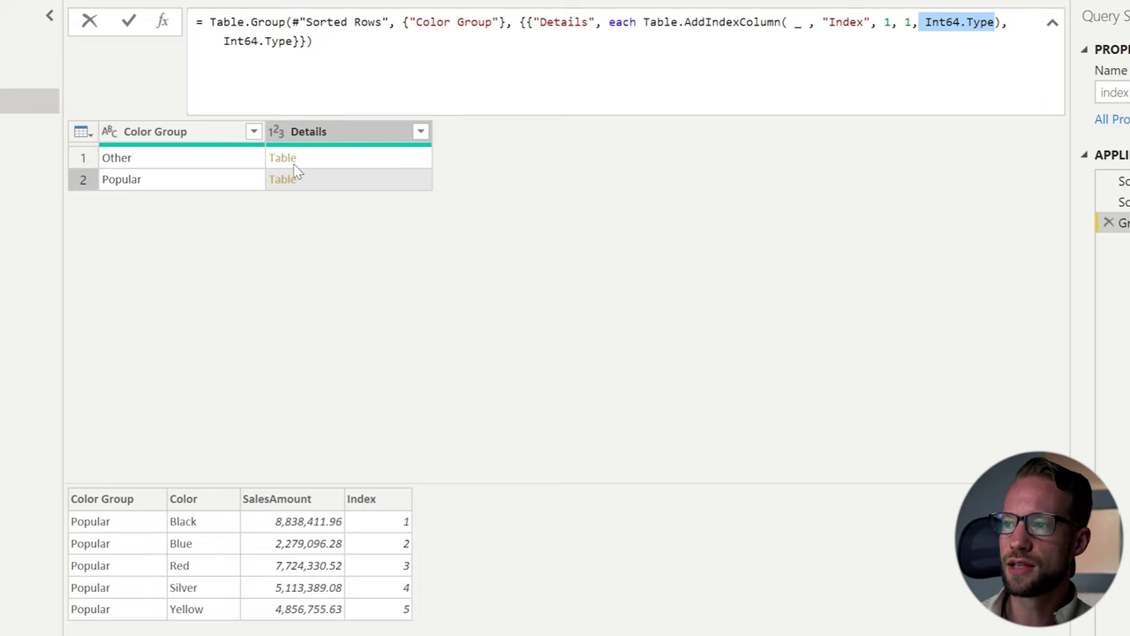
# Copy the Int64.Type argument inside Table.AddIndexColumn and try replacing it with type table.
pyautogui.click(918, 22)
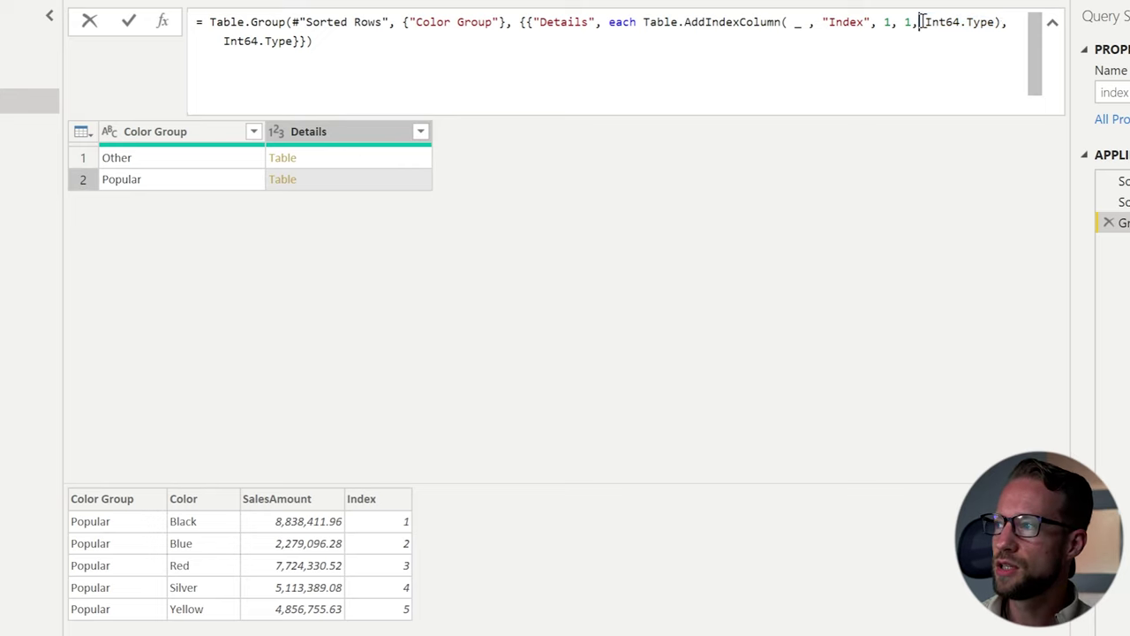
pyautogui.keyDown('shift'); pyautogui.click(1002, 22); pyautogui.keyUp('shift')
pyautogui.hotkey('ctrl', 'c')
pyautogui.press('Delete')
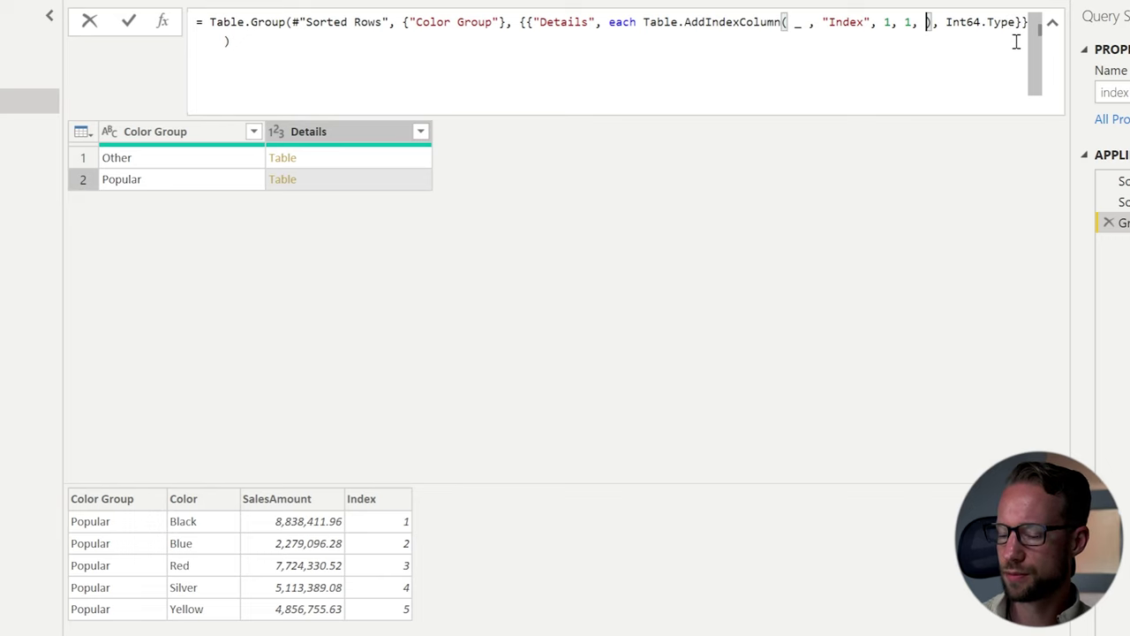
pyautogui.write('type table),')
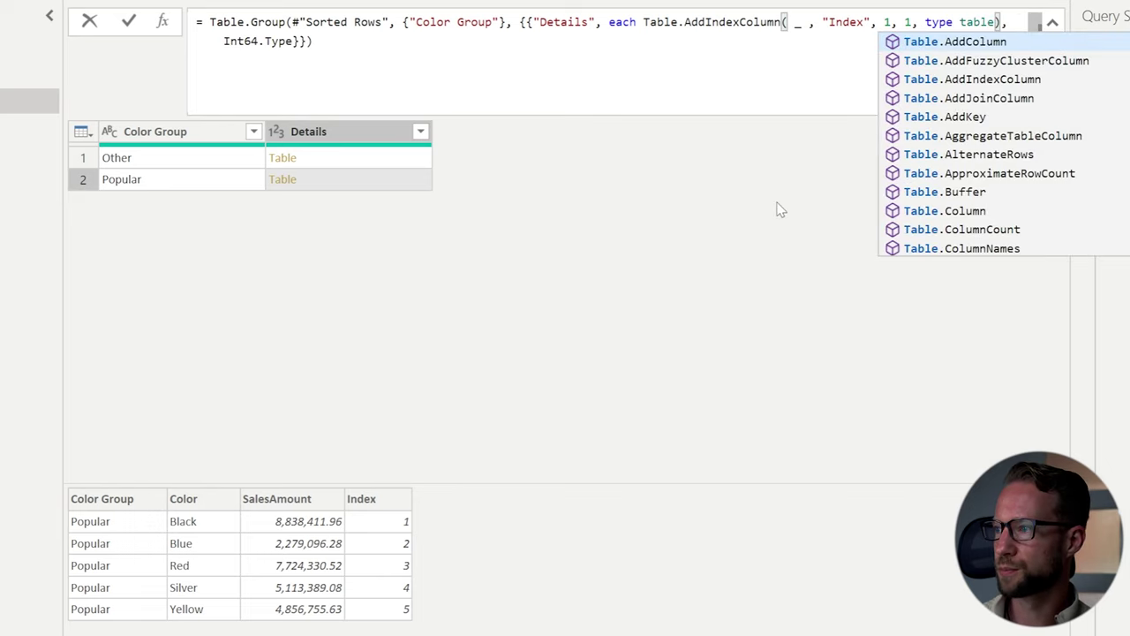
pyautogui.click(781, 209)
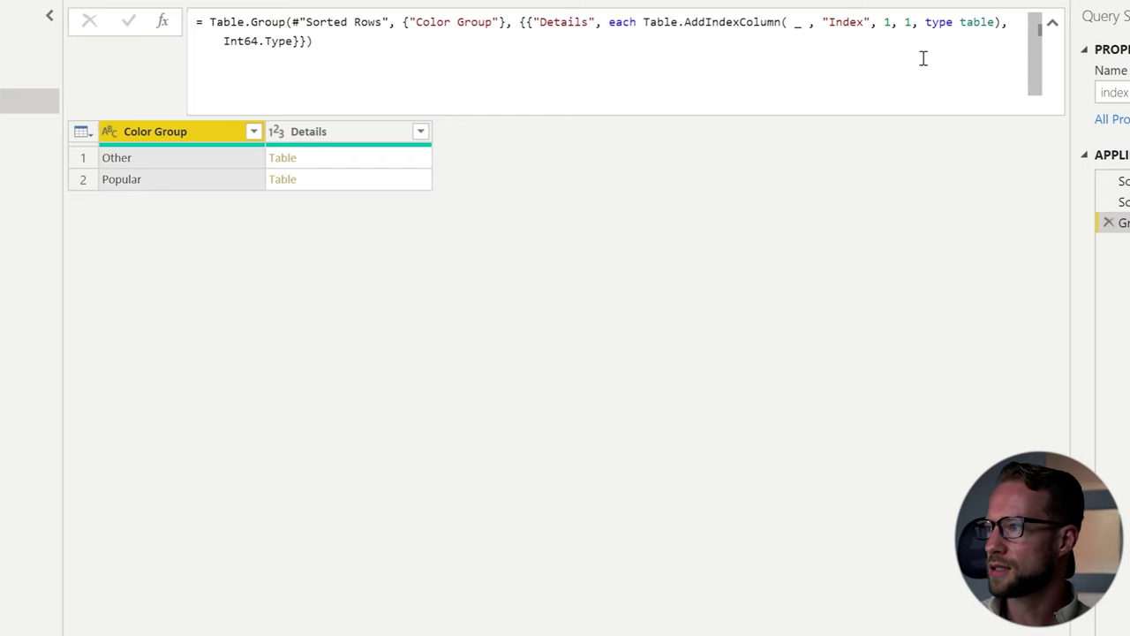
# Restore Int64.Type as the last argument of Table.AddIndexColumn in place of type table.
pyautogui.click(947, 22)
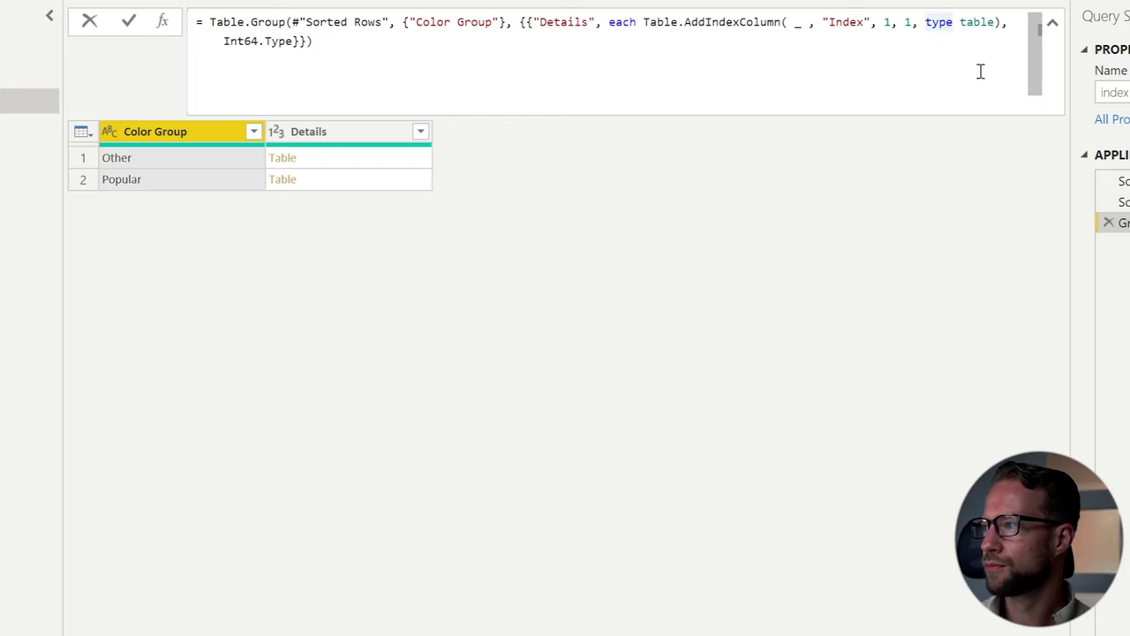
pyautogui.hotkey('ctrl', 'Delete')
pyautogui.hotkey('ctrl', 'BackSpace')
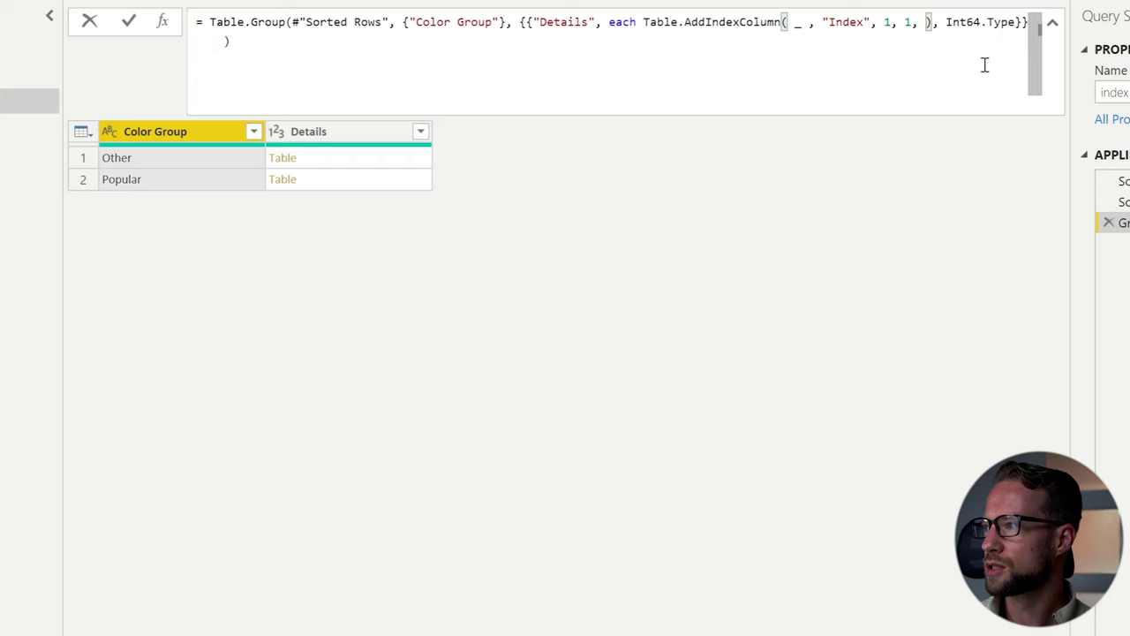
pyautogui.hotkey('ctrl', 'v')
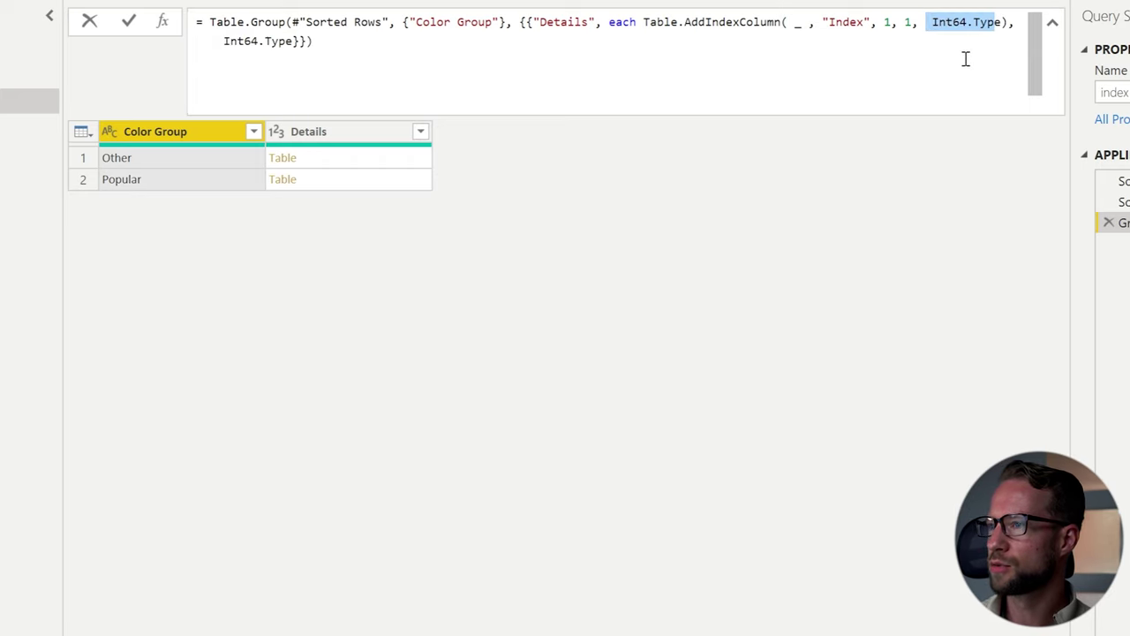
pyautogui.click(944, 26)
pyautogui.moveTo(933, 23); pyautogui.dragTo(1001, 23)
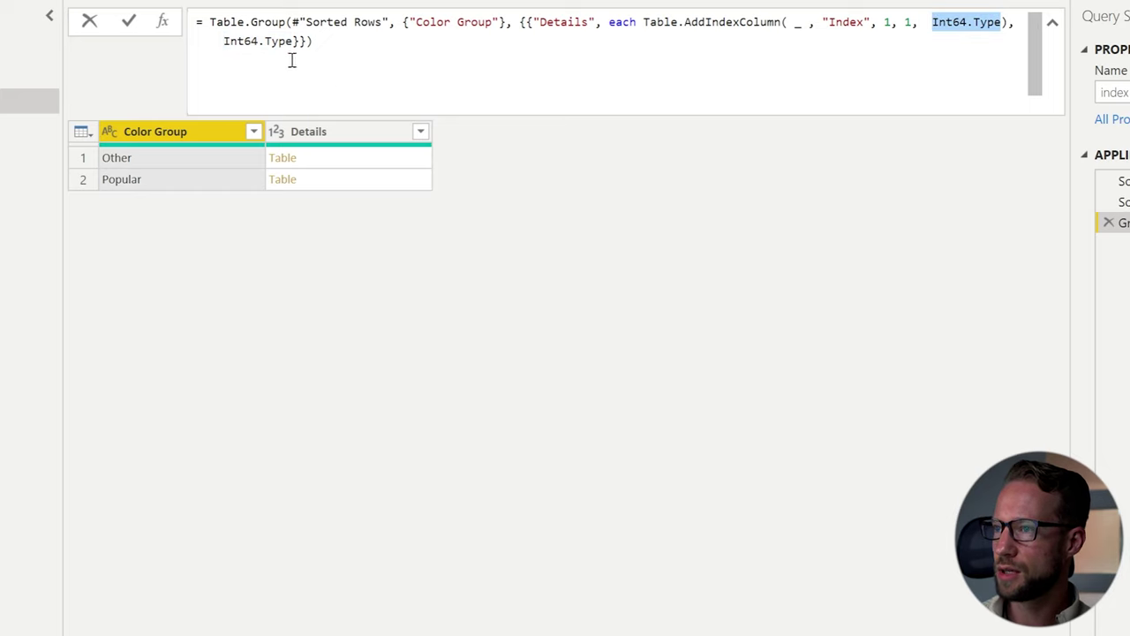
# Set the data type of the Details column in the Table.Group formula to type table and apply it.
pyautogui.moveTo(223, 41); pyautogui.dragTo(292, 41)
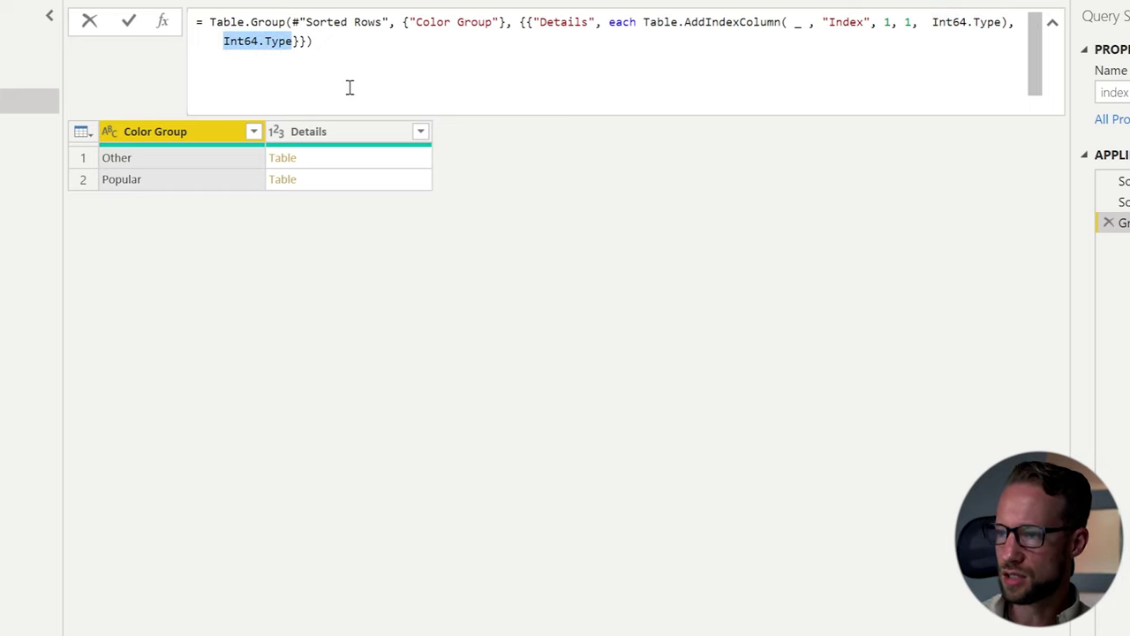
pyautogui.write('type table')
pyautogui.click(276, 384)
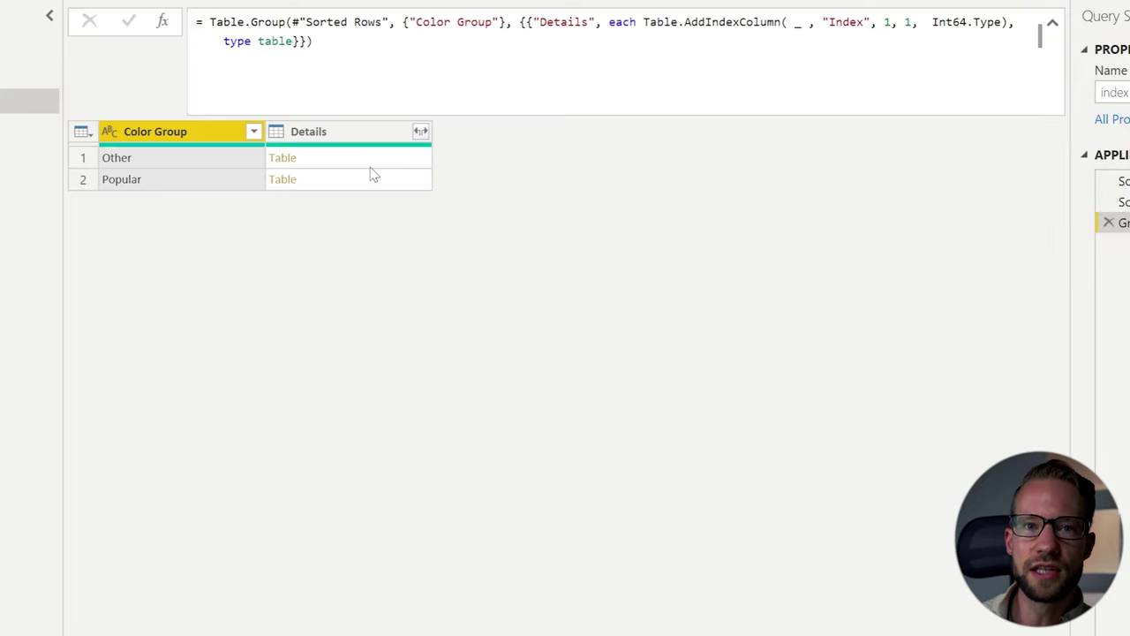
# Expand the Details column into Color, SalesAmount and Index, leaving out Color Group and the column name prefix.
pyautogui.click(368, 140)
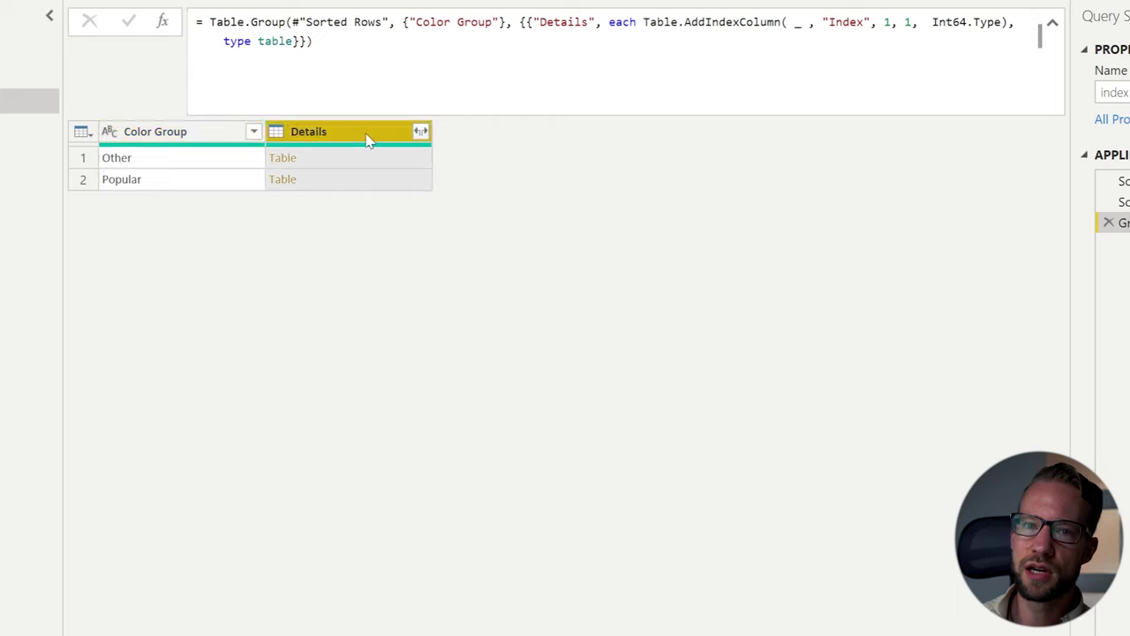
pyautogui.click(421, 133)
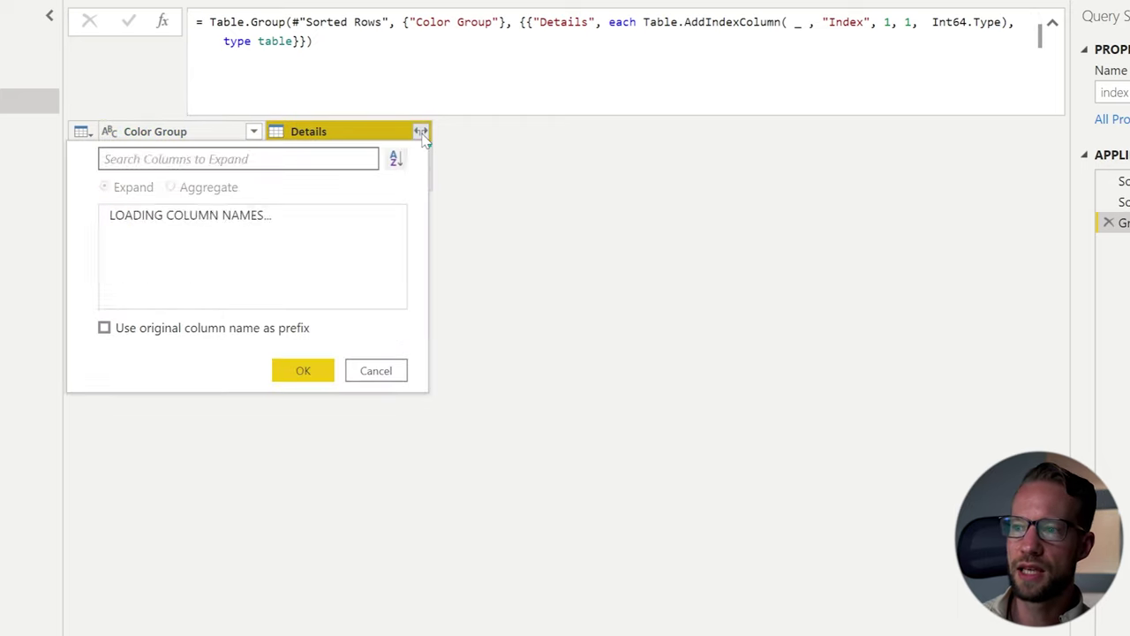
pyautogui.click(177, 236)
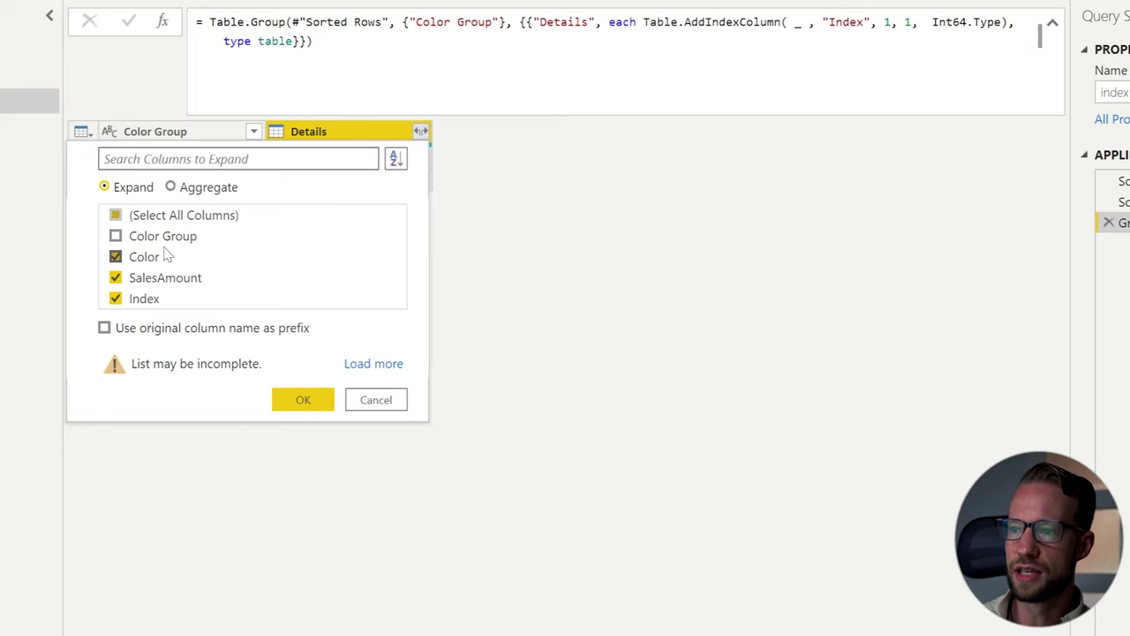
pyautogui.click(325, 402)
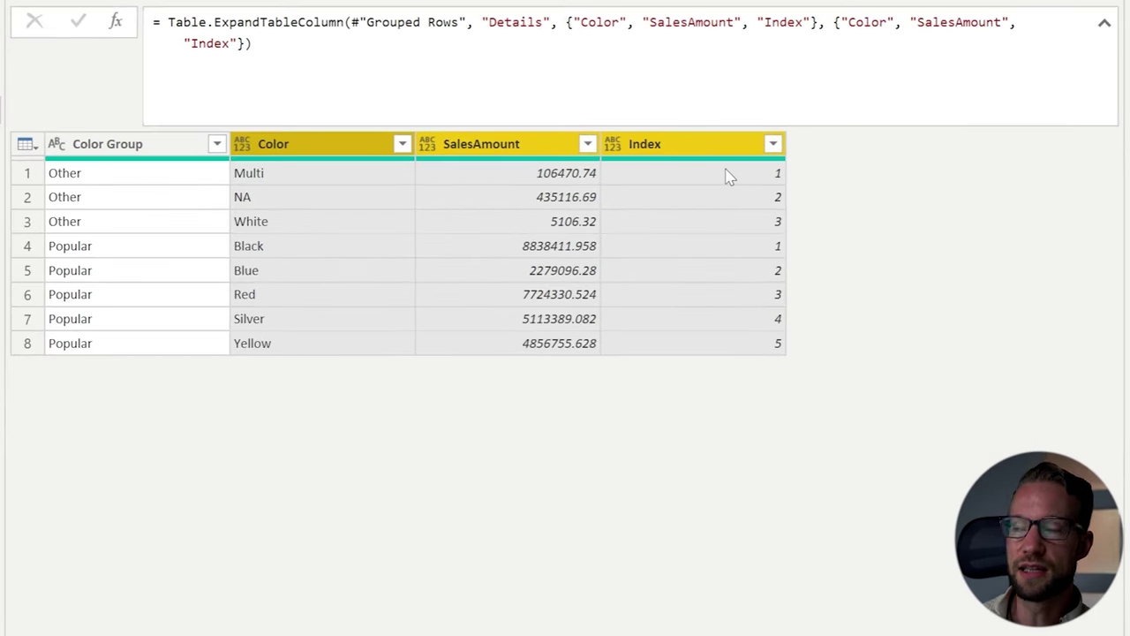
# Check the Index values in the first row of the Other and Popular groups.
pyautogui.click(756, 182)
pyautogui.click(766, 254)
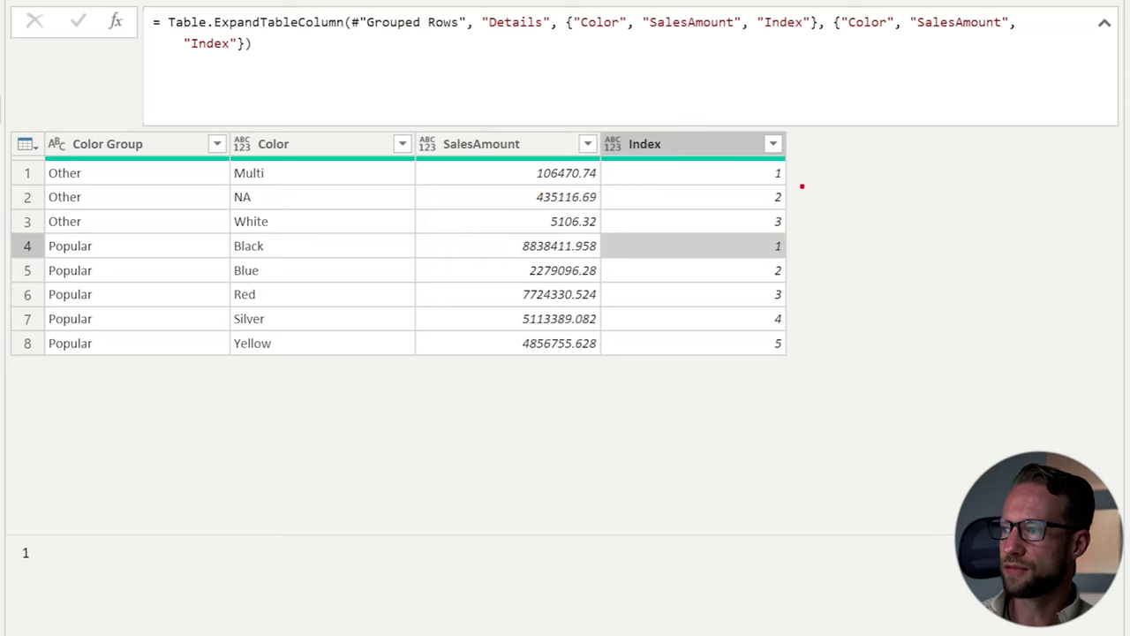
pyautogui.moveTo(802, 186); pyautogui.dragTo(39, 160)
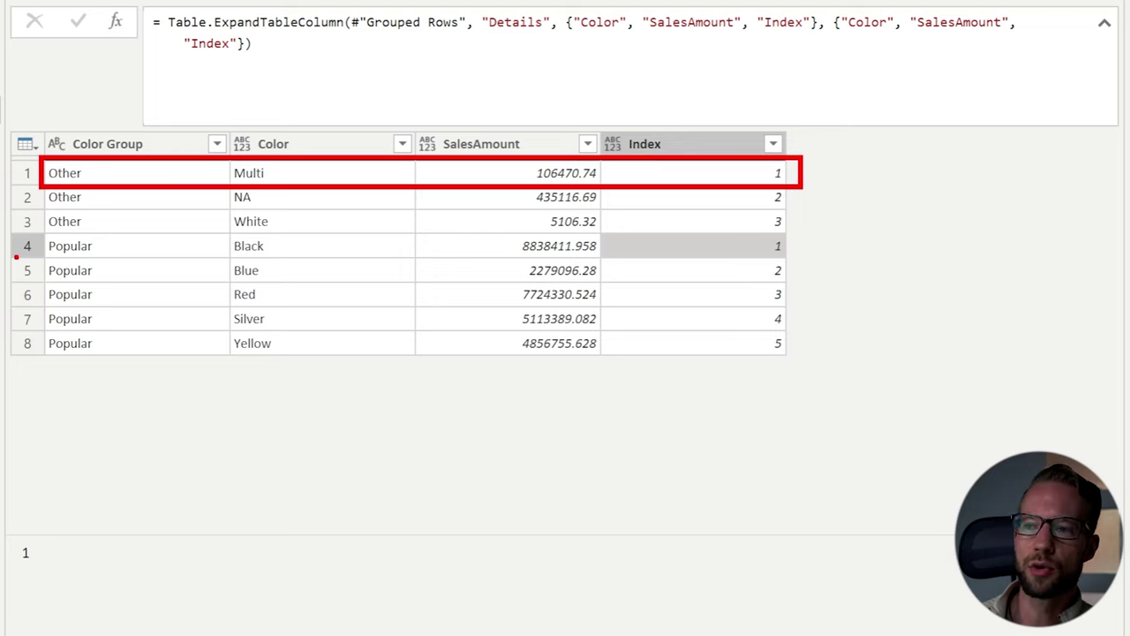
pyautogui.moveTo(41, 239)
pyautogui.mouseDown()
pyautogui.moveTo(303, 260)
pyautogui.moveTo(800, 261)
pyautogui.mouseUp()
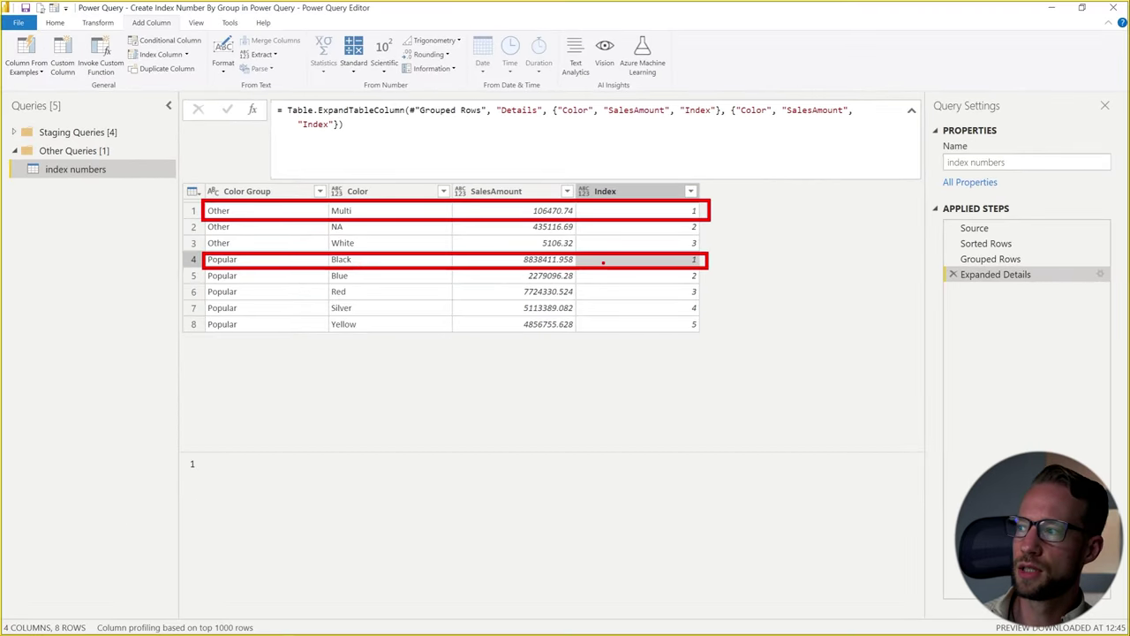
pyautogui.press('Escape')
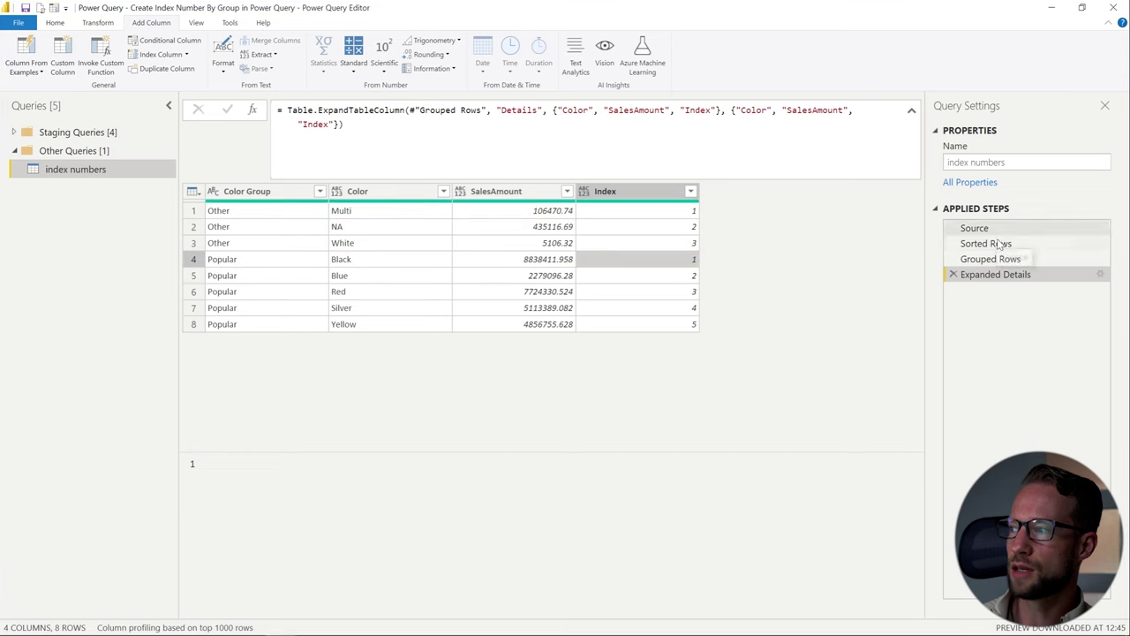
# Add an ascending sort on Color to the Sorted Rows step and return to the Expanded Details step.
pyautogui.click(1002, 243)
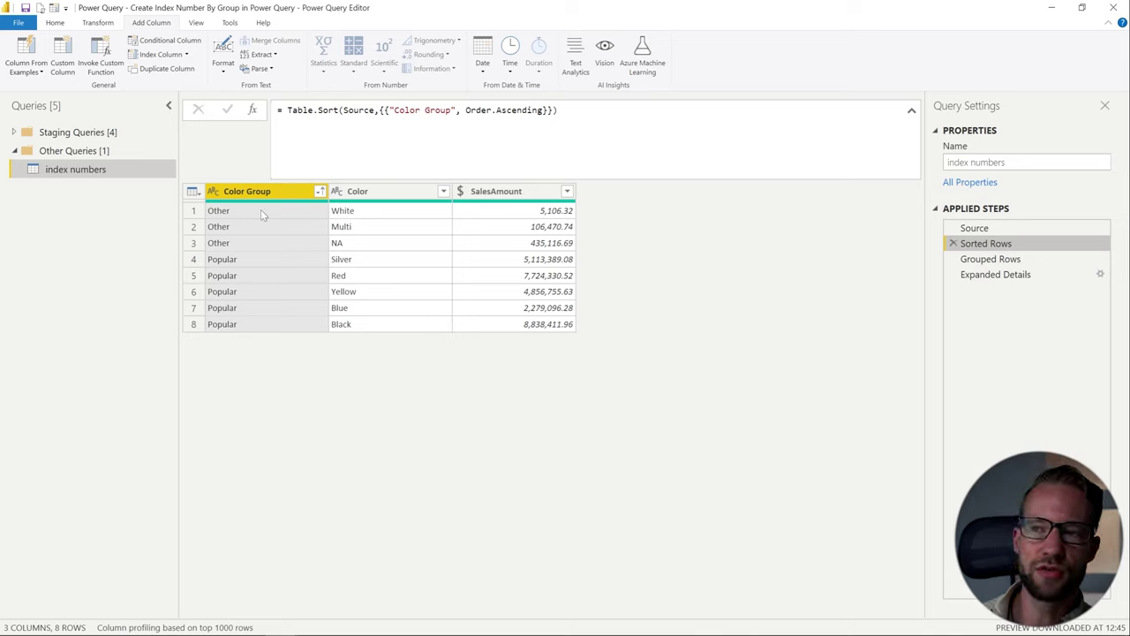
pyautogui.click(443, 192)
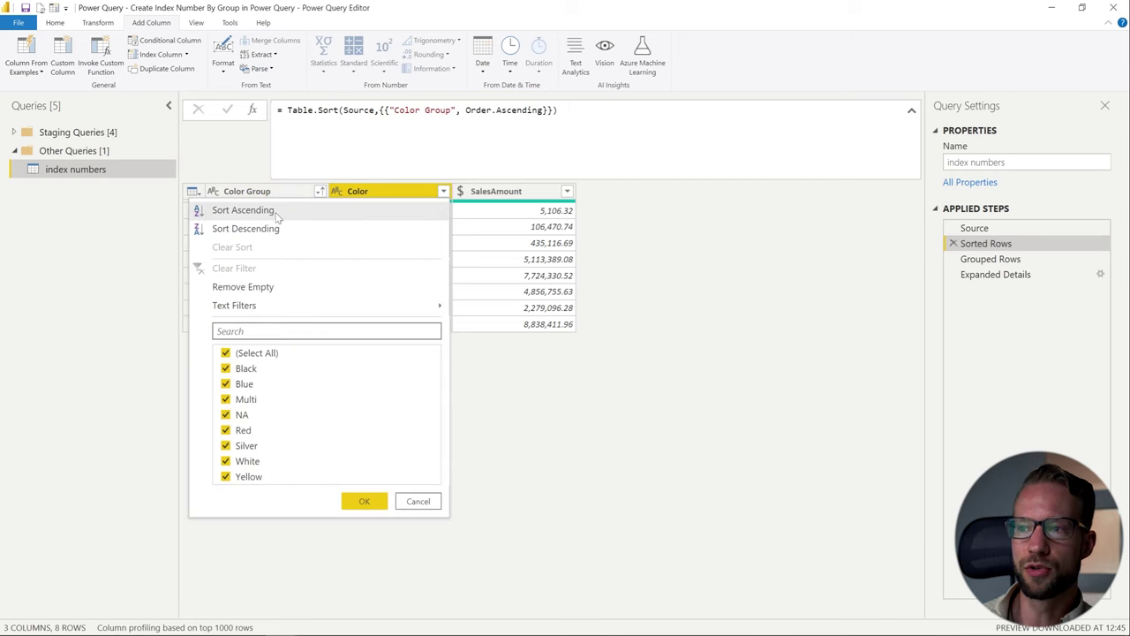
pyautogui.click(310, 212)
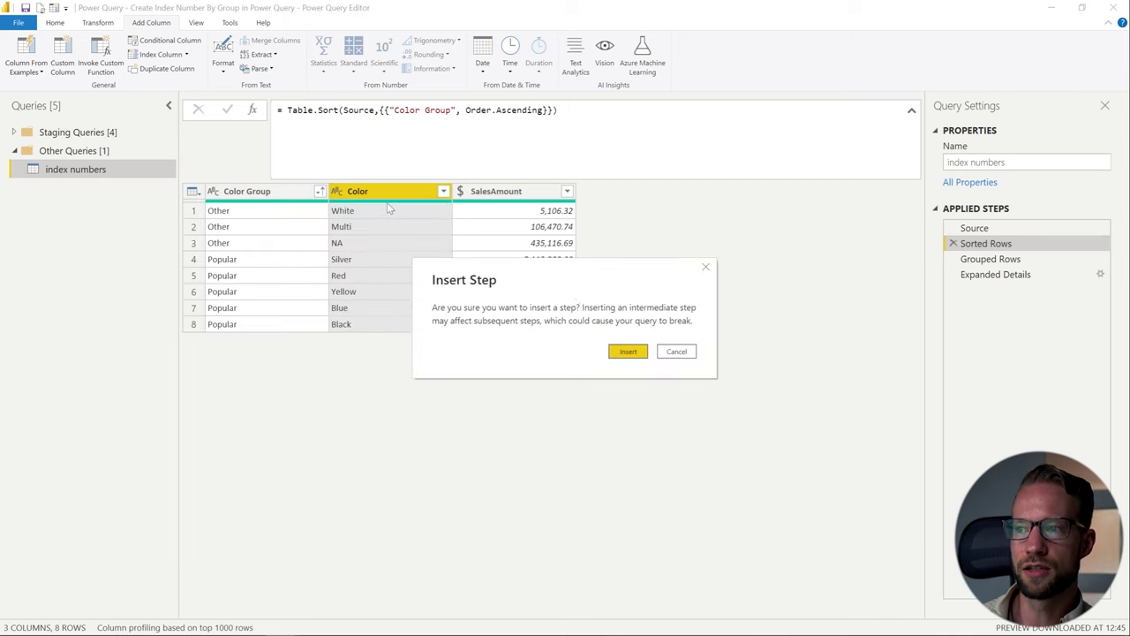
pyautogui.click(627, 352)
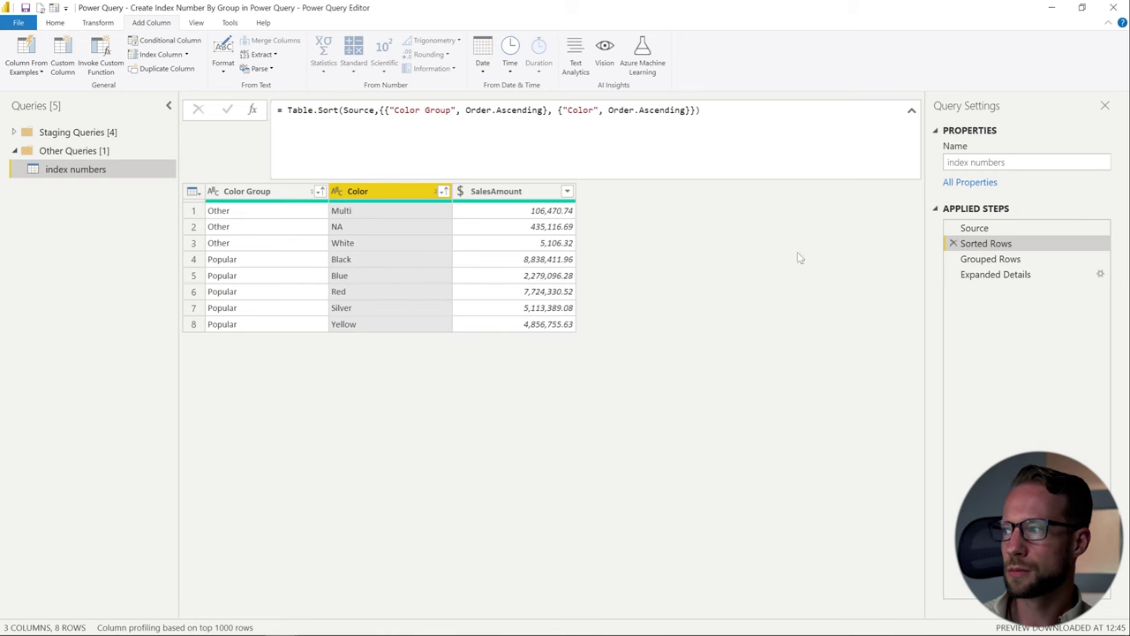
pyautogui.click(982, 275)
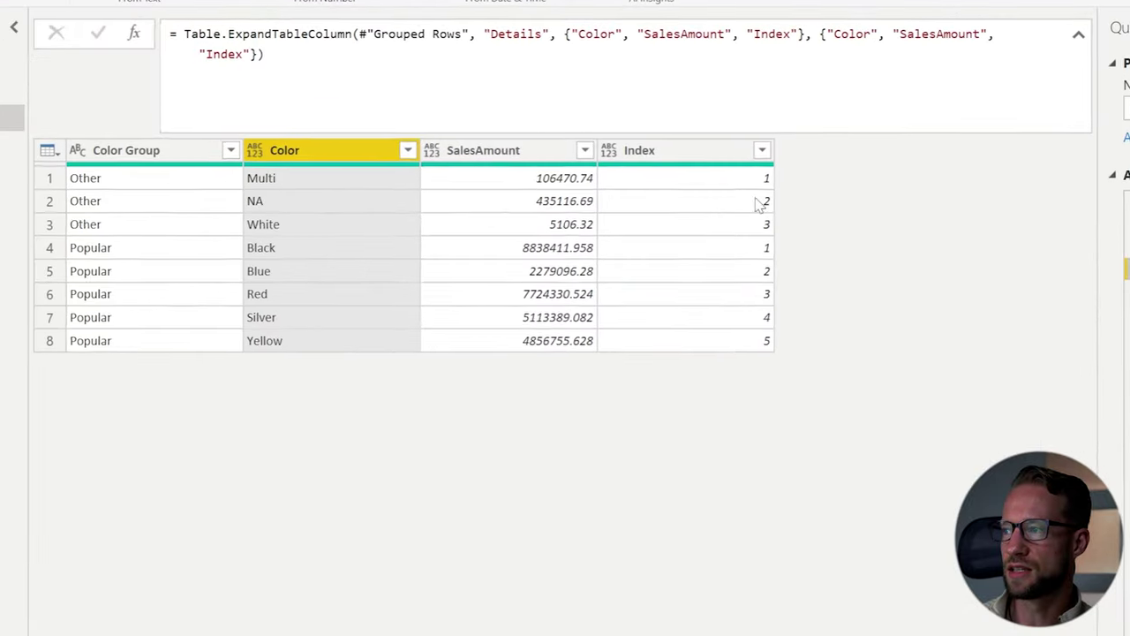
# Check the Index and Color values in the first row of the Other and Popular groups under the ascending Color sort.
pyautogui.click(750, 179)
pyautogui.click(325, 179)
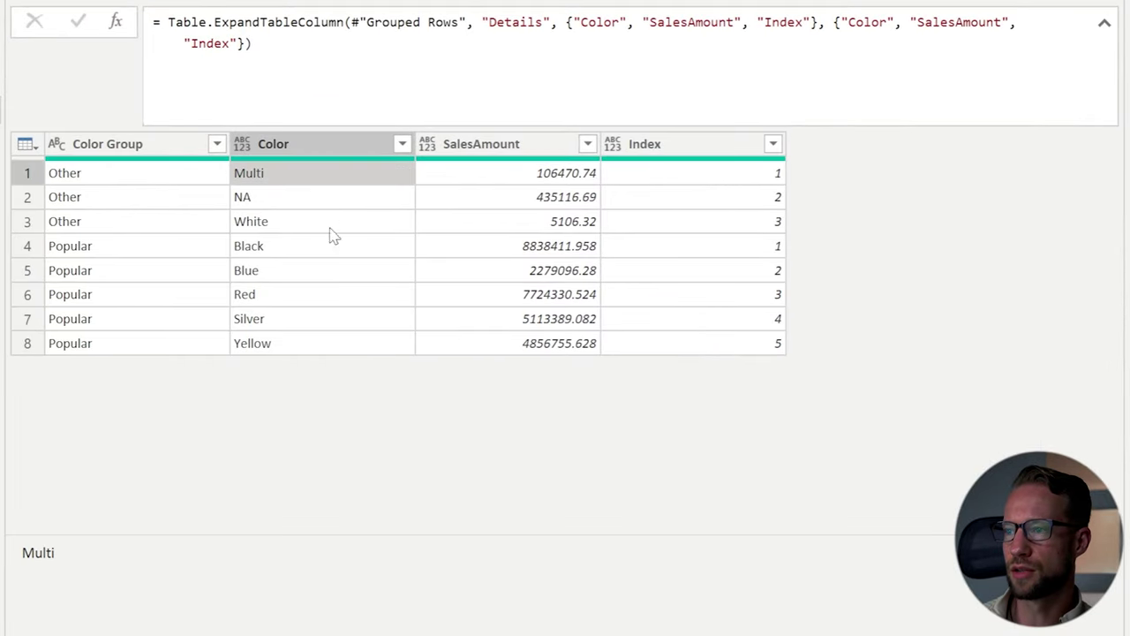
pyautogui.click(297, 250)
pyautogui.click(681, 246)
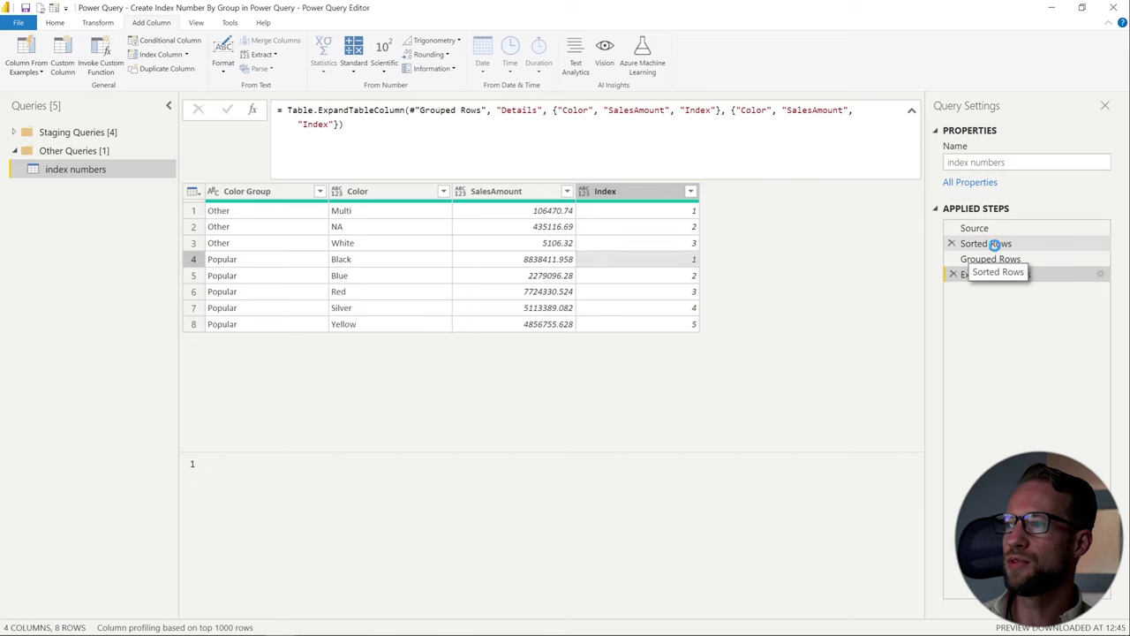
# Change the Color sort in the Sorted Rows step to descending and review each group's first row in the Expanded Details step.
pyautogui.click(992, 244)
pyautogui.click(444, 191)
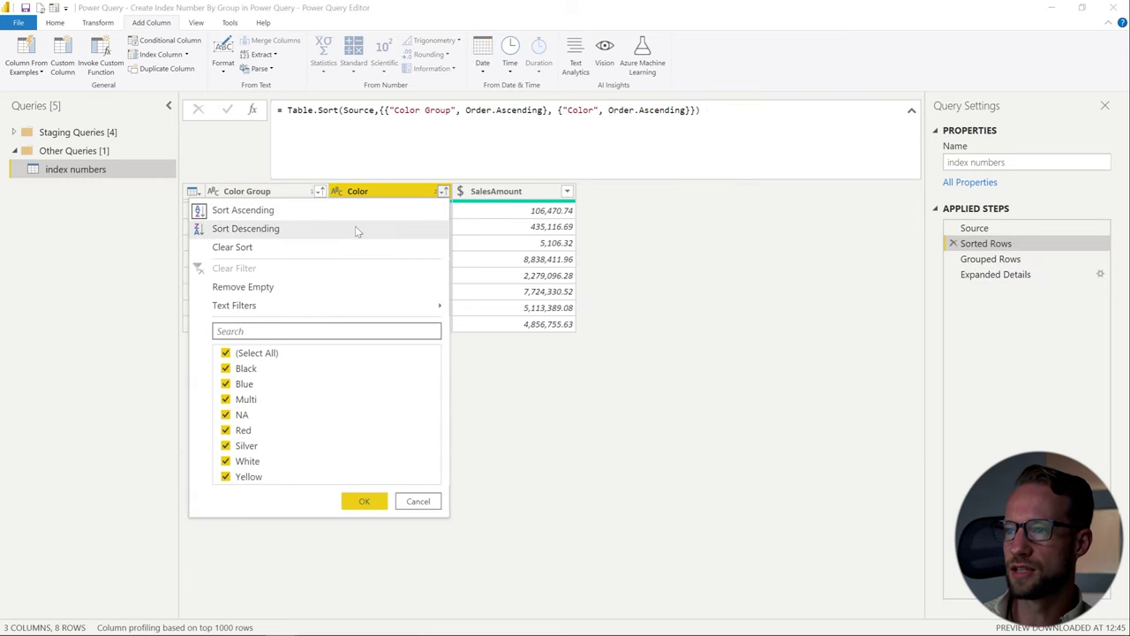
pyautogui.click(358, 229)
pyautogui.press('Escape')
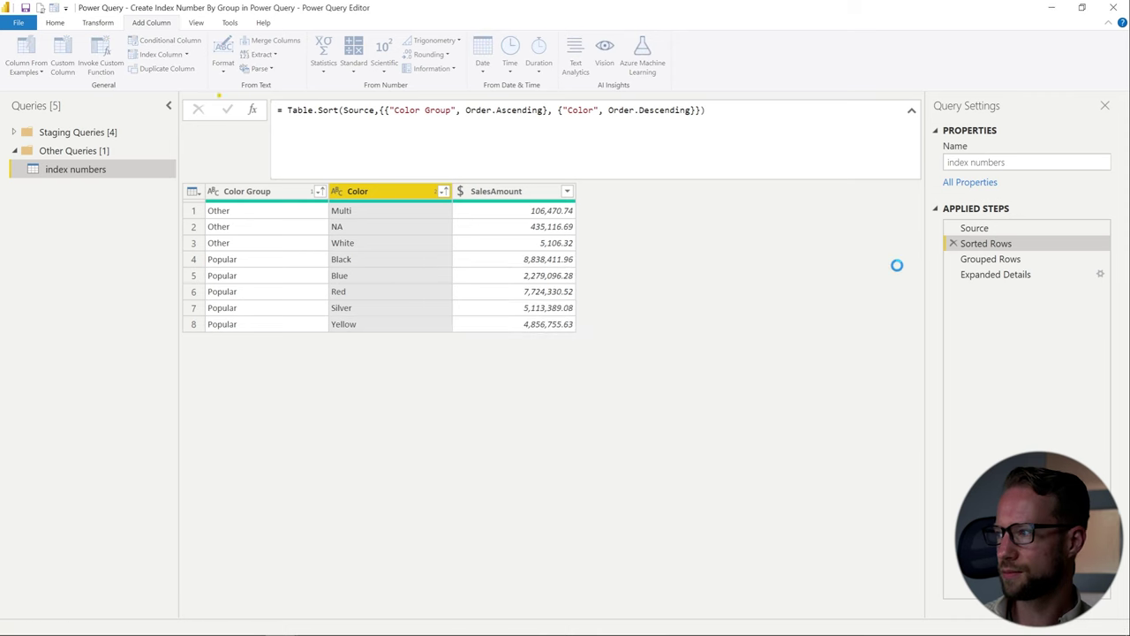
pyautogui.click(959, 275)
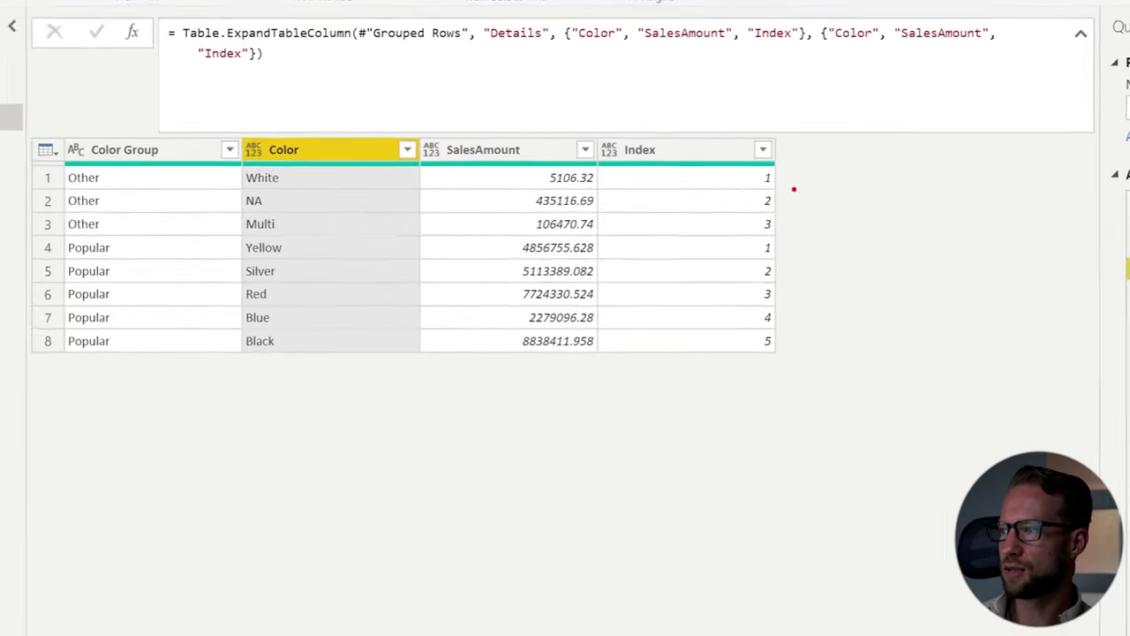
pyautogui.moveTo(787, 190); pyautogui.dragTo(231, 164)
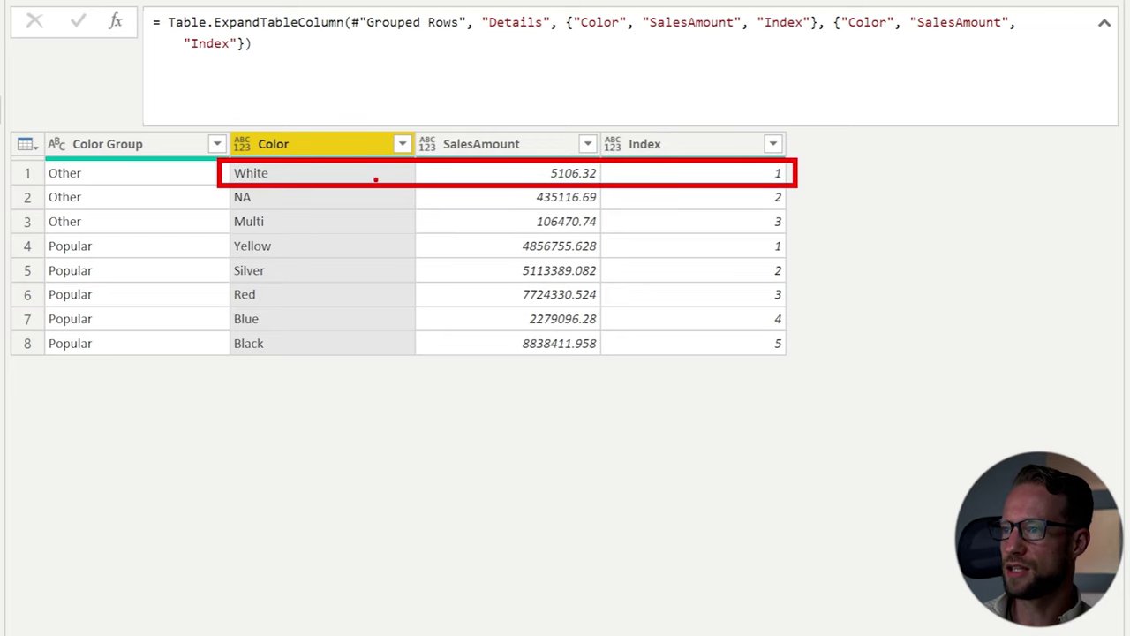
pyautogui.moveTo(802, 235)
pyautogui.mouseDown()
pyautogui.moveTo(335, 270)
pyautogui.moveTo(219, 263)
pyautogui.mouseUp()
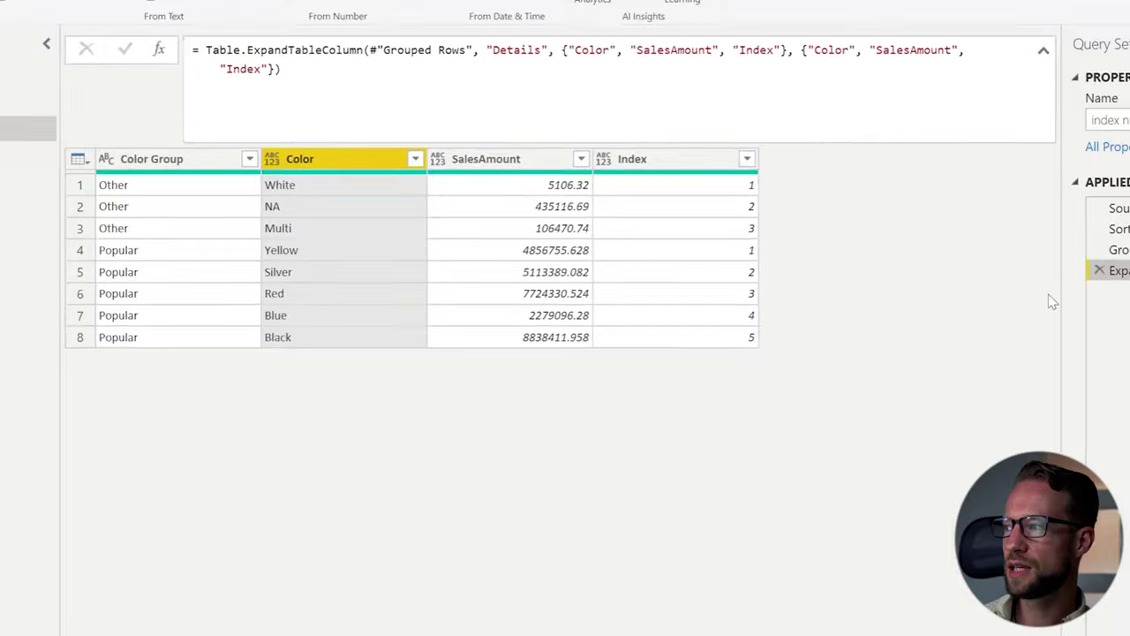
# Delete the Expanded Details and Grouped Rows steps, copying the Table.AddIndexColumn expression from the Grouped Rows formula before removing it.
pyautogui.click(953, 275)
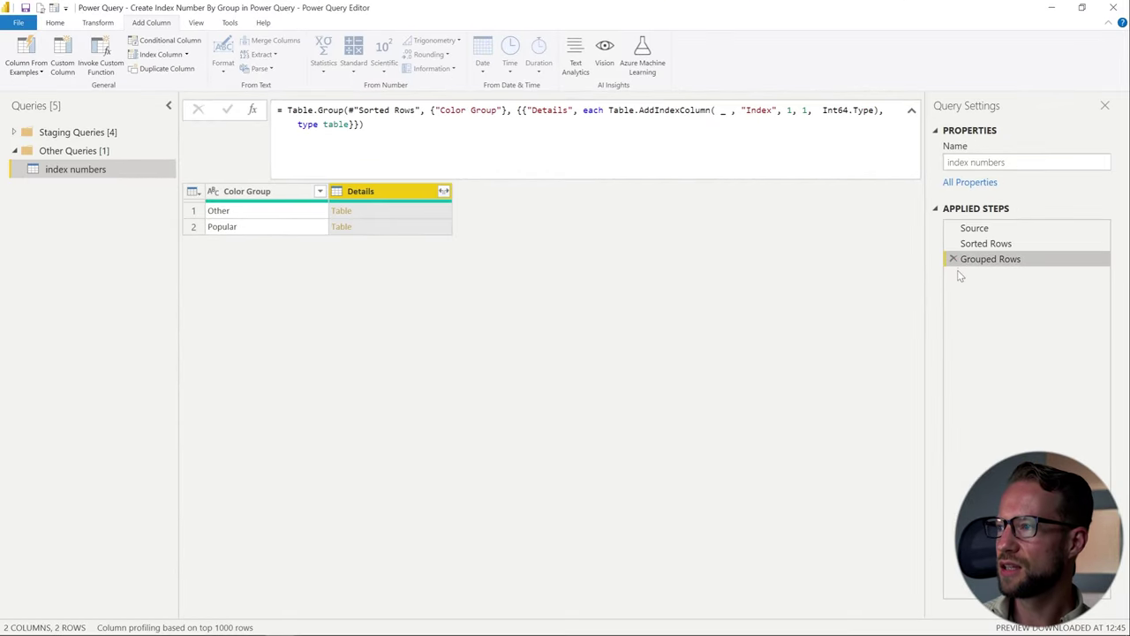
pyautogui.moveTo(610, 110); pyautogui.dragTo(881, 110)
pyautogui.hotkey('ctrl', 'c')
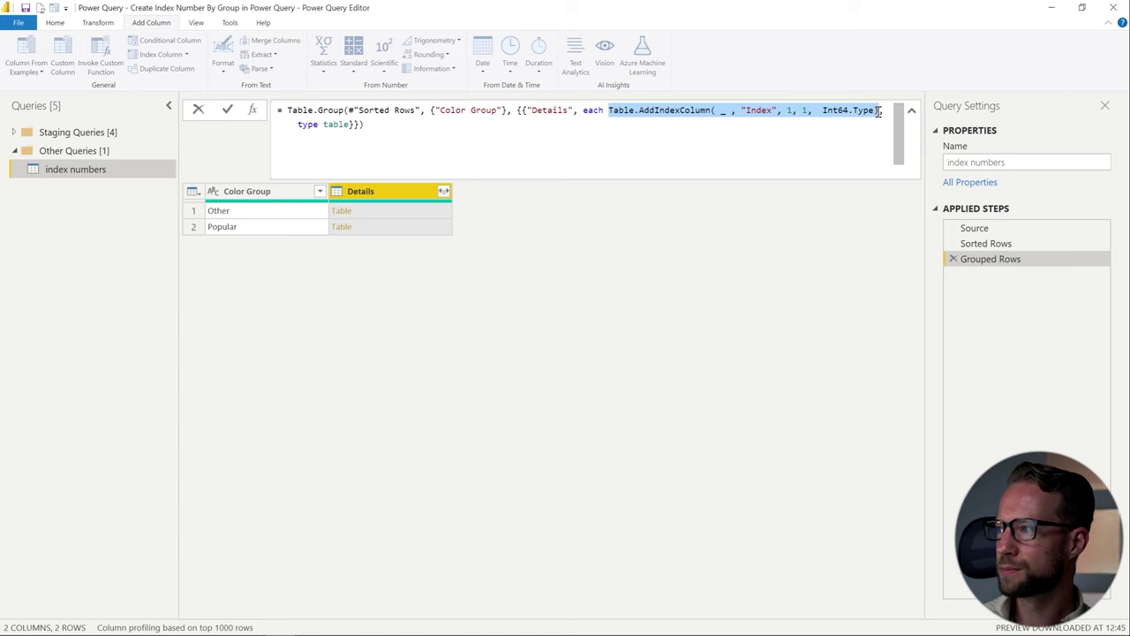
pyautogui.click(987, 263)
pyautogui.click(953, 259)
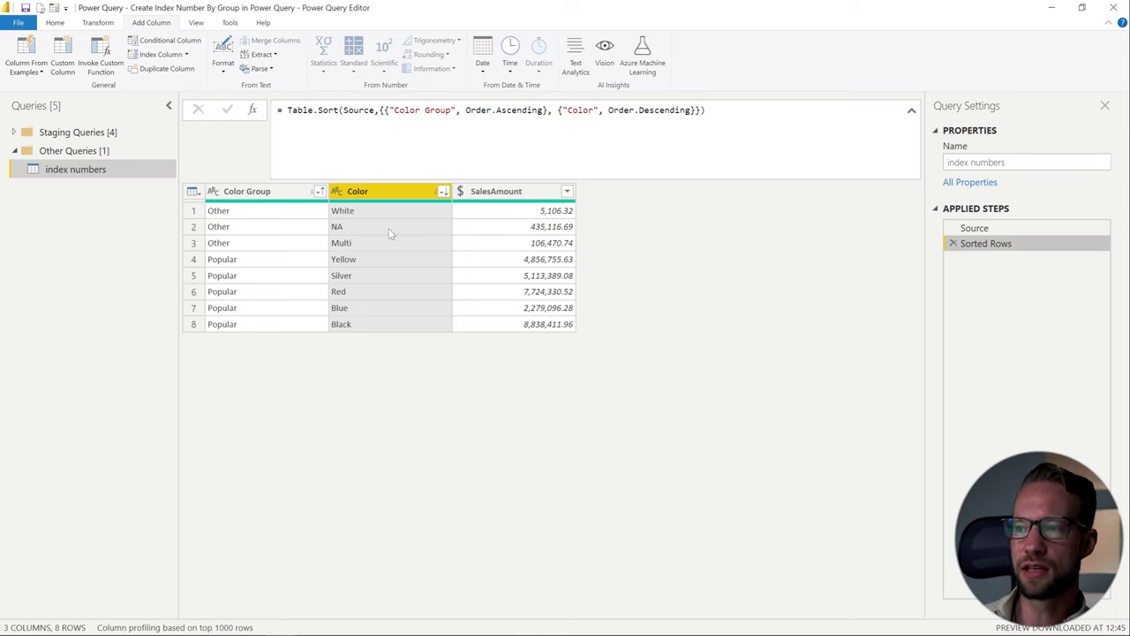
# Group the sorted rows by Color Group into an All Rows column named Details, and preview the nested tables of both groups.
pyautogui.click(55, 23)
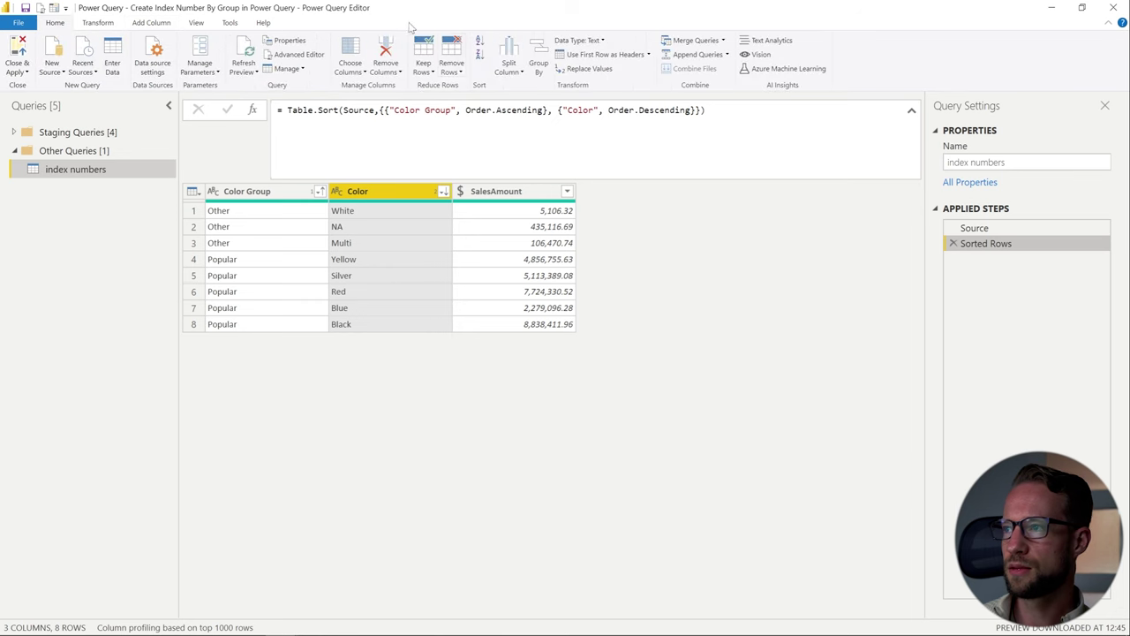
pyautogui.click(305, 191)
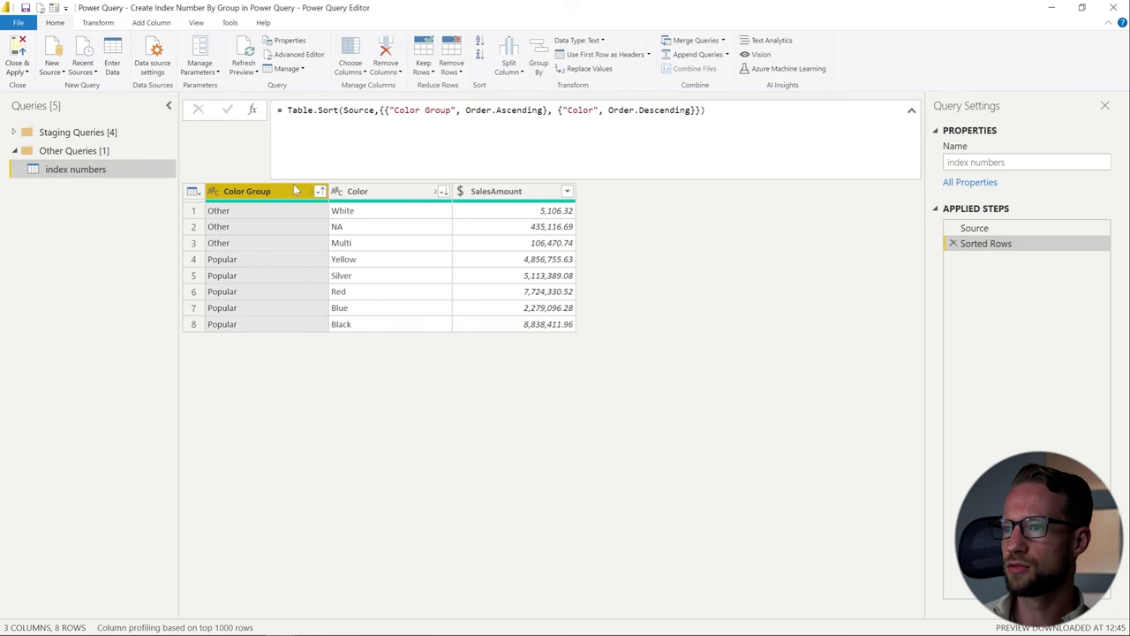
pyautogui.click(538, 64)
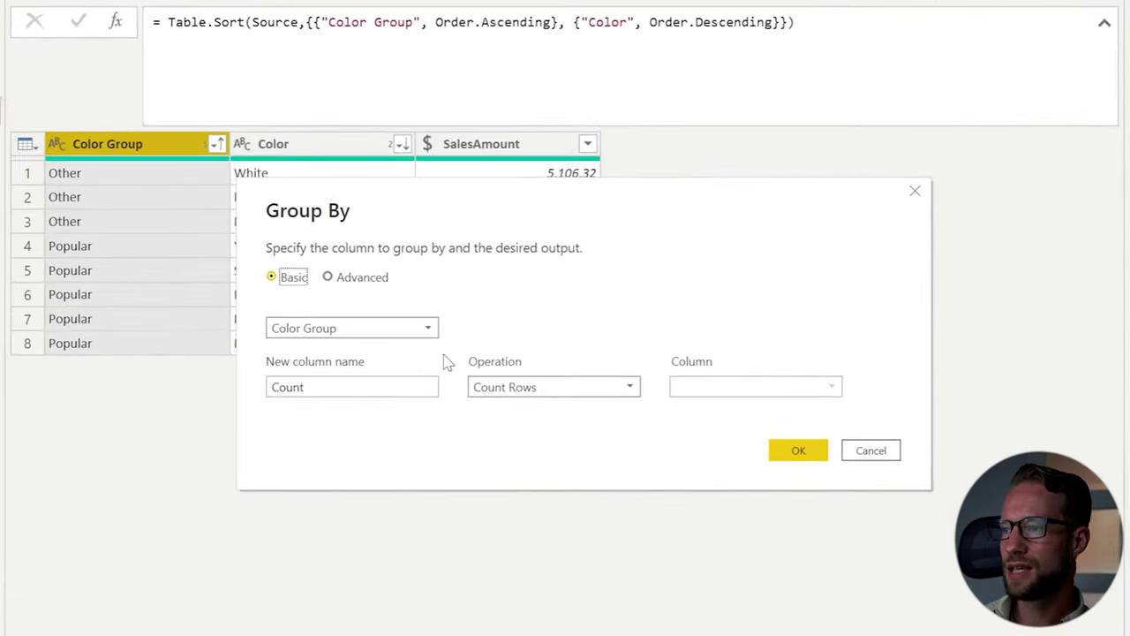
pyautogui.click(517, 387)
pyautogui.click(516, 548)
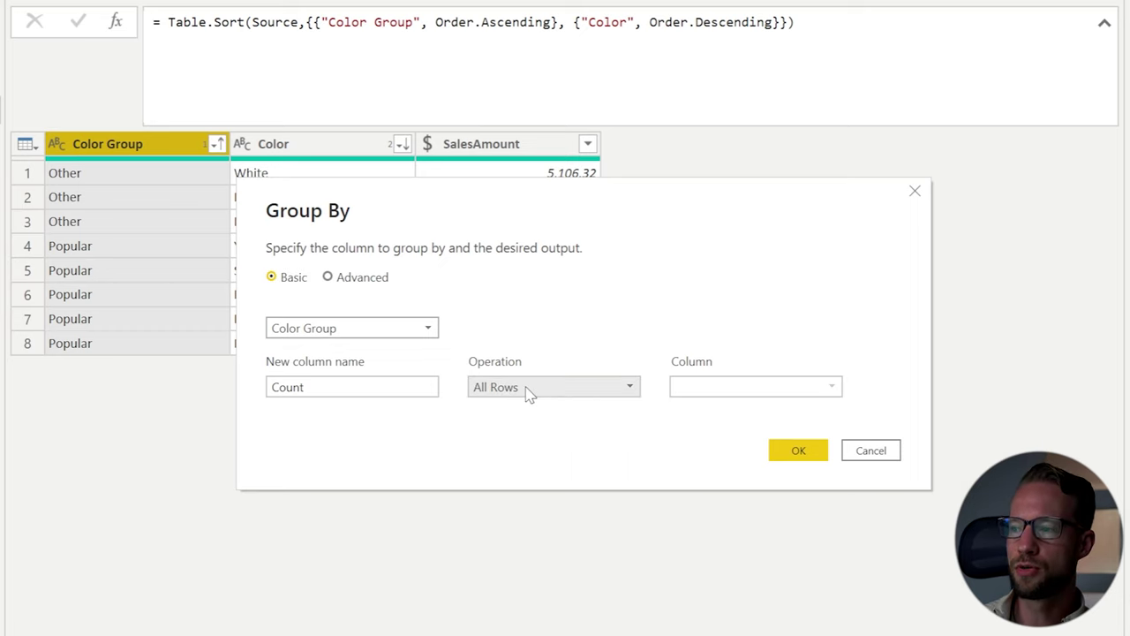
pyautogui.moveTo(373, 386); pyautogui.dragTo(200, 380)
pyautogui.write('Details')
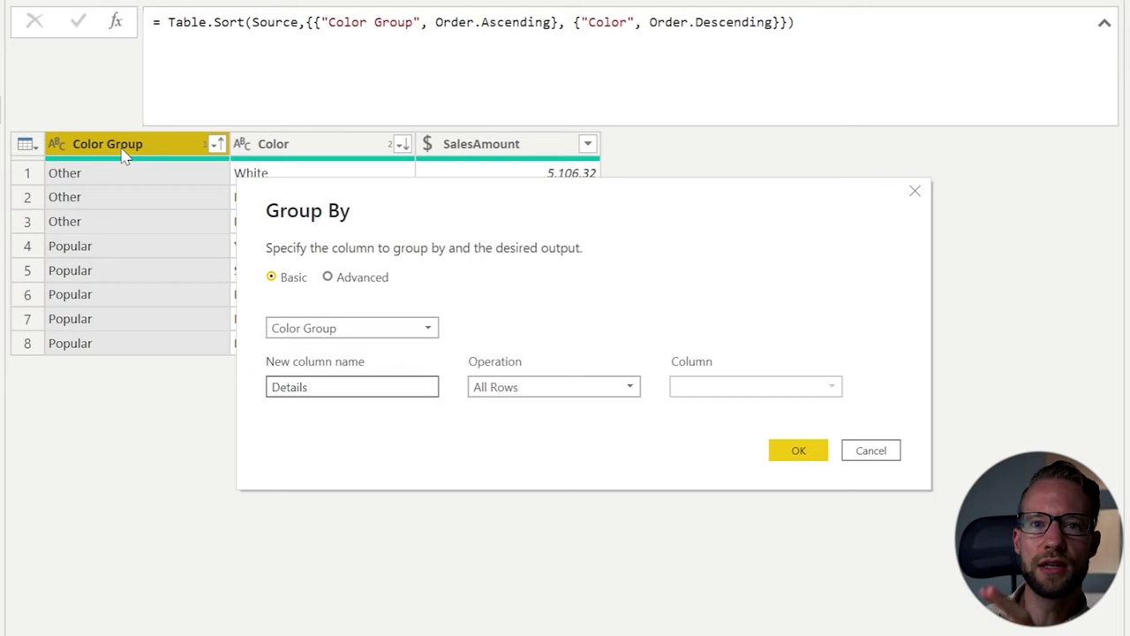
pyautogui.click(793, 452)
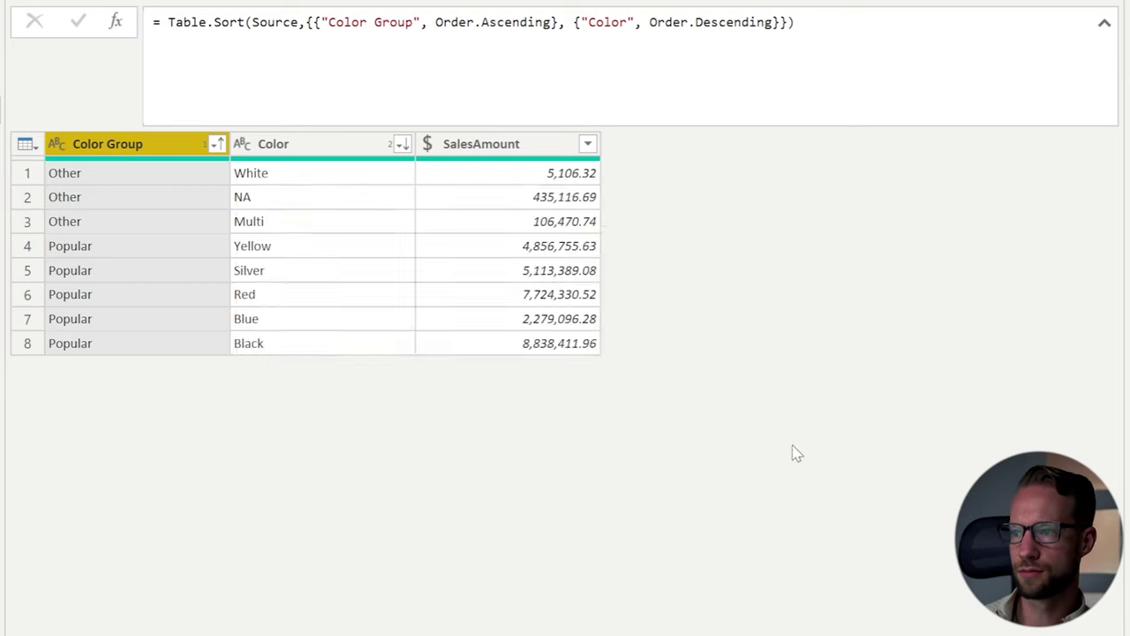
pyautogui.click(322, 163)
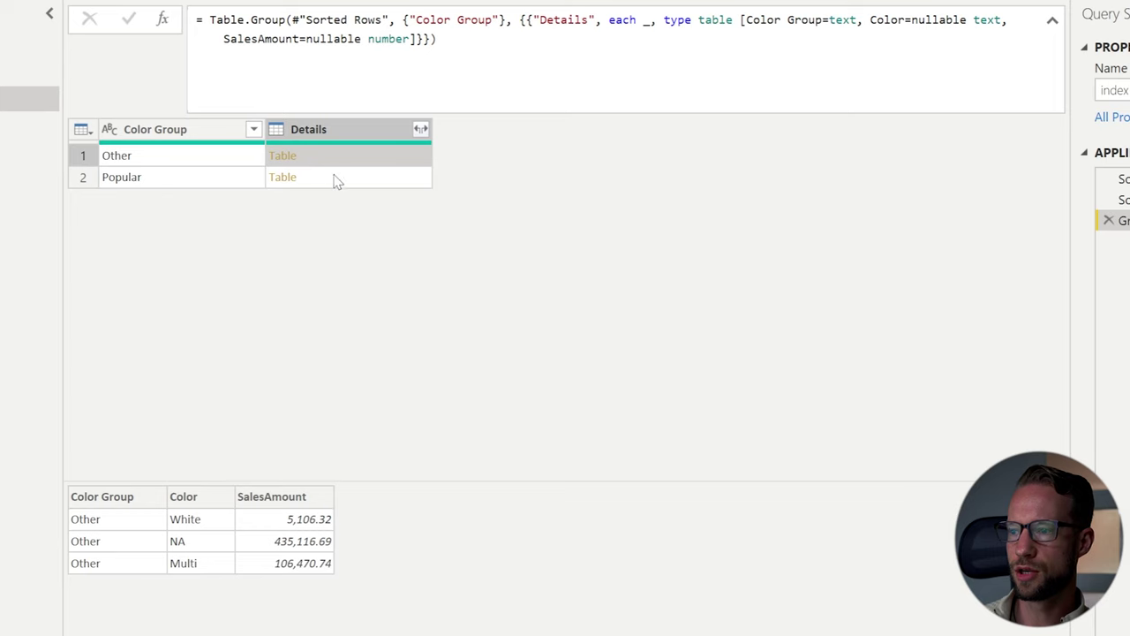
pyautogui.click(337, 184)
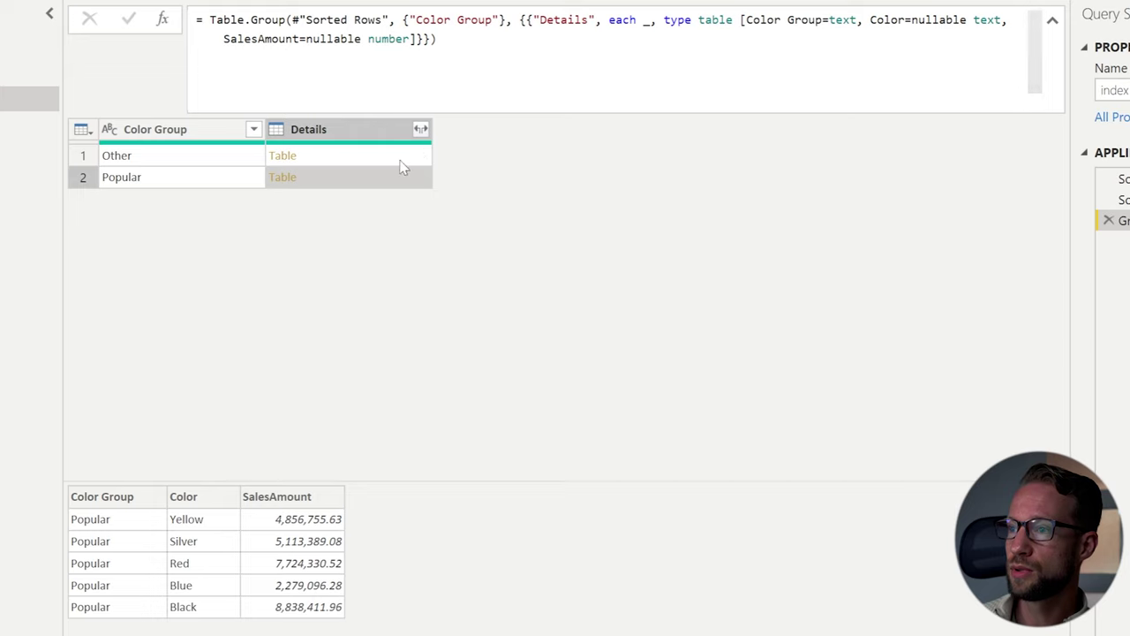
# Replace the underscore after each in the Table.Group formula with the copied Table.AddIndexColumn( _ , "Index", 1, 1, Int64.Type) expression and apply it.
pyautogui.click(651, 22)
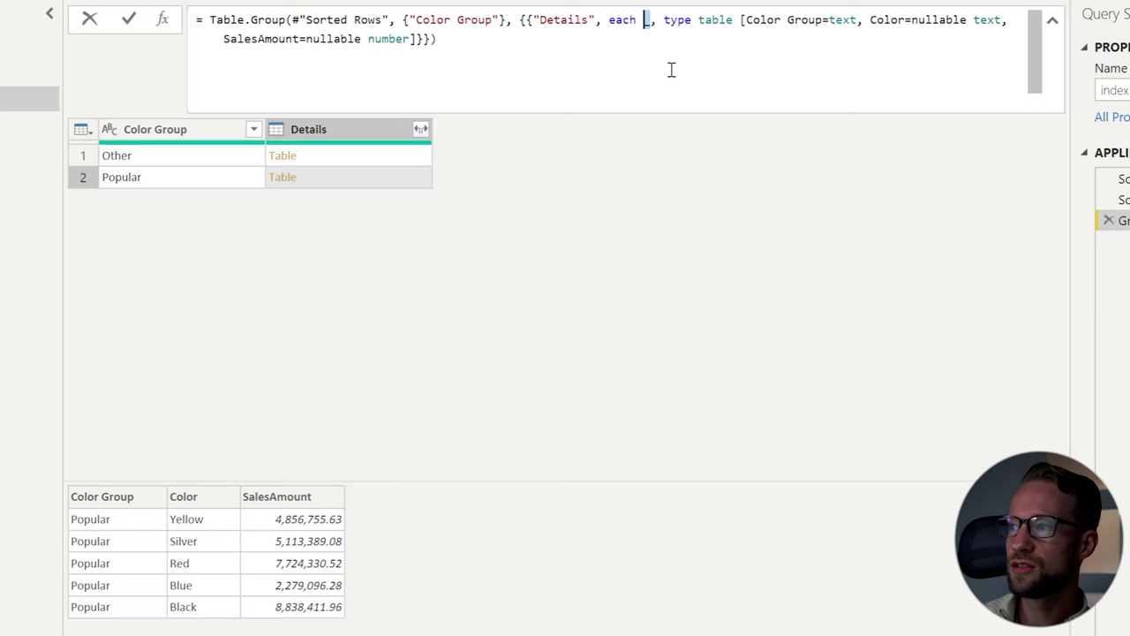
pyautogui.hotkey('ctrl', 'v')
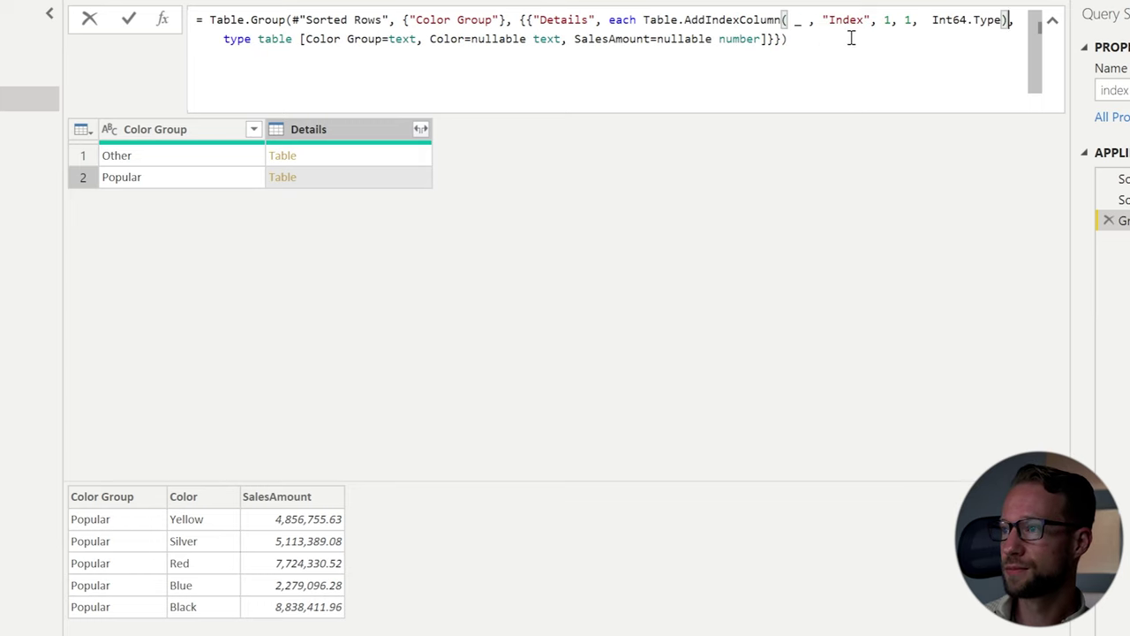
pyautogui.press('Return')
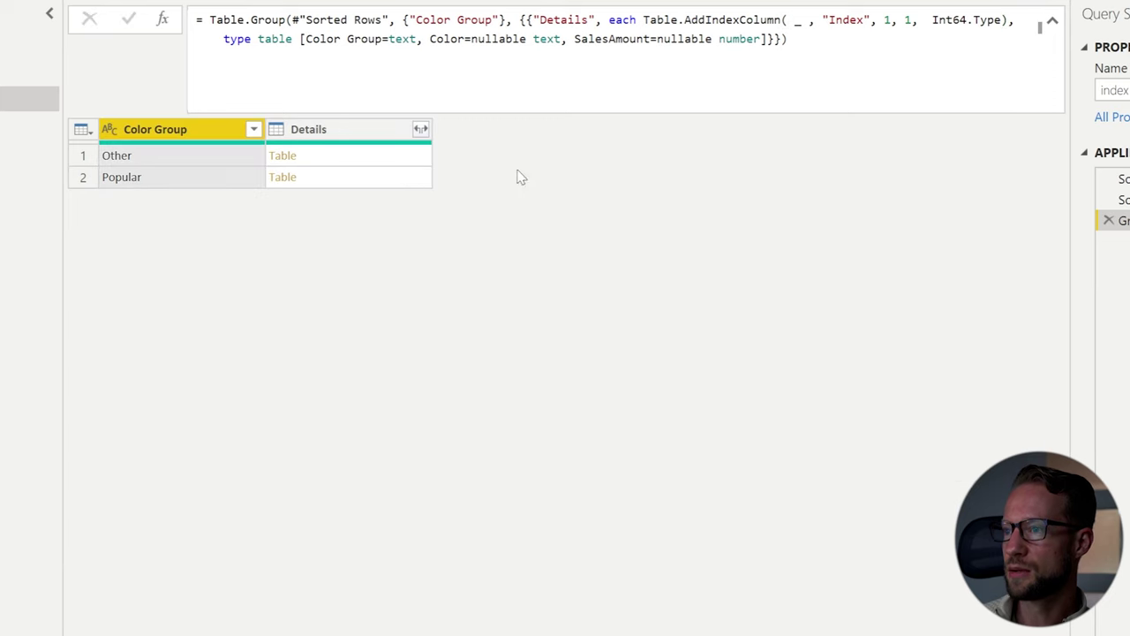
# Preview the nested tables of both groups and compare their columns with those offered for expanding Details.
pyautogui.click(351, 181)
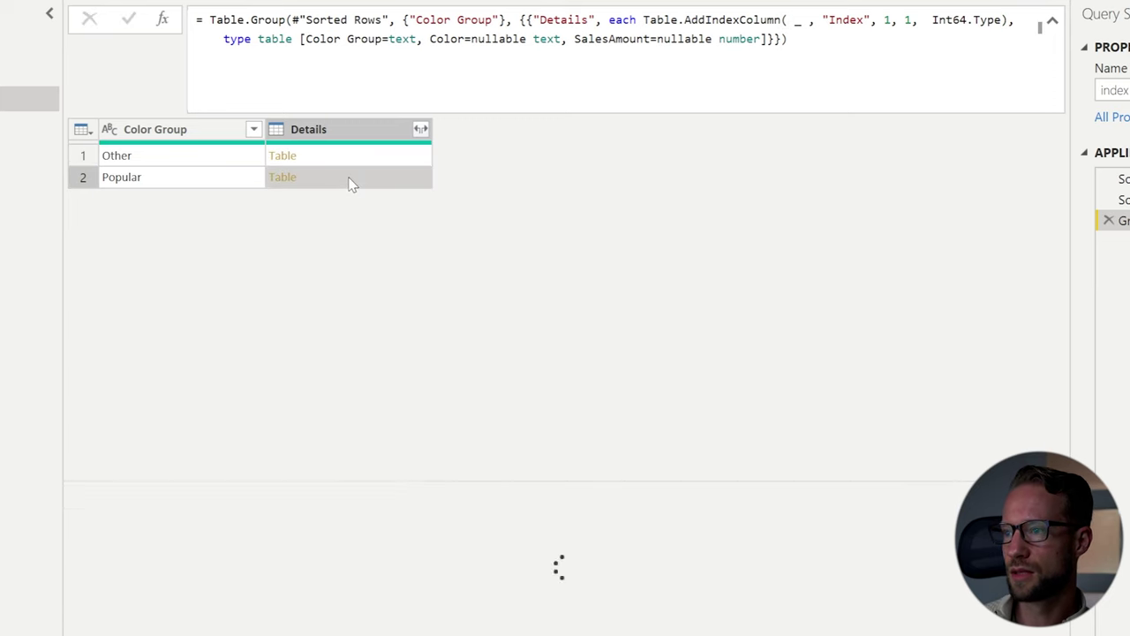
pyautogui.click(422, 130)
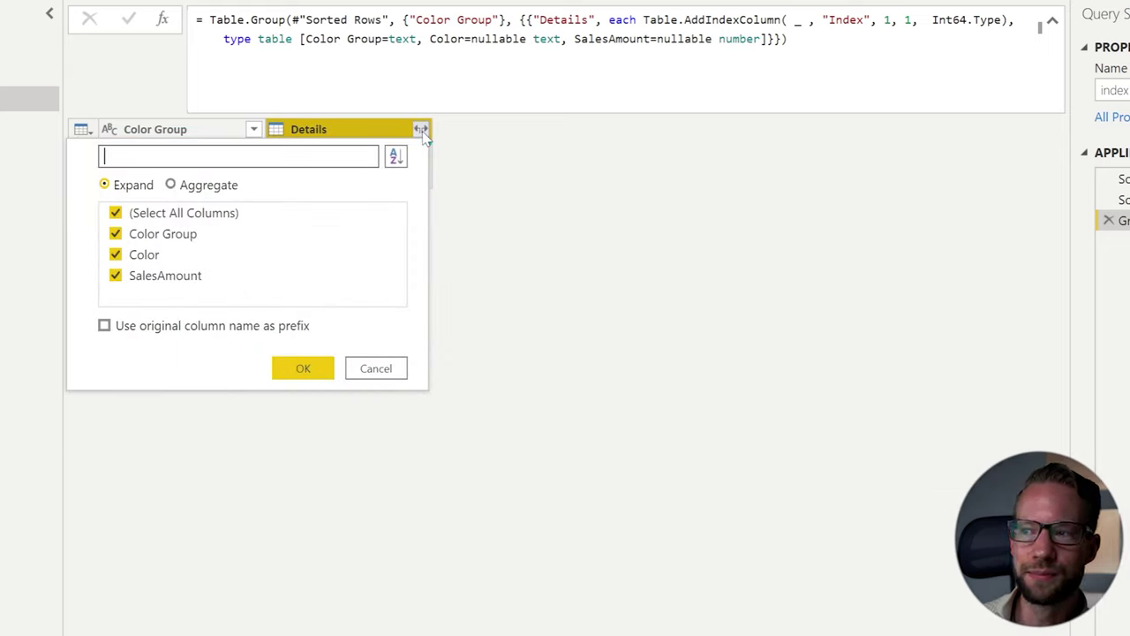
pyautogui.click(483, 162)
pyautogui.click(350, 159)
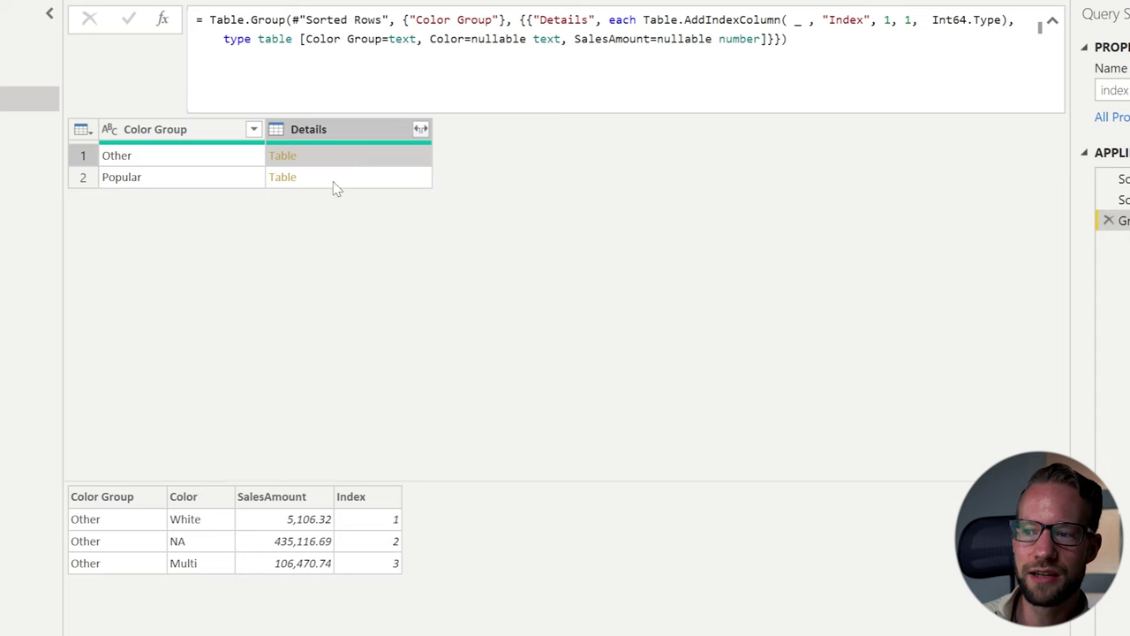
pyautogui.click(336, 185)
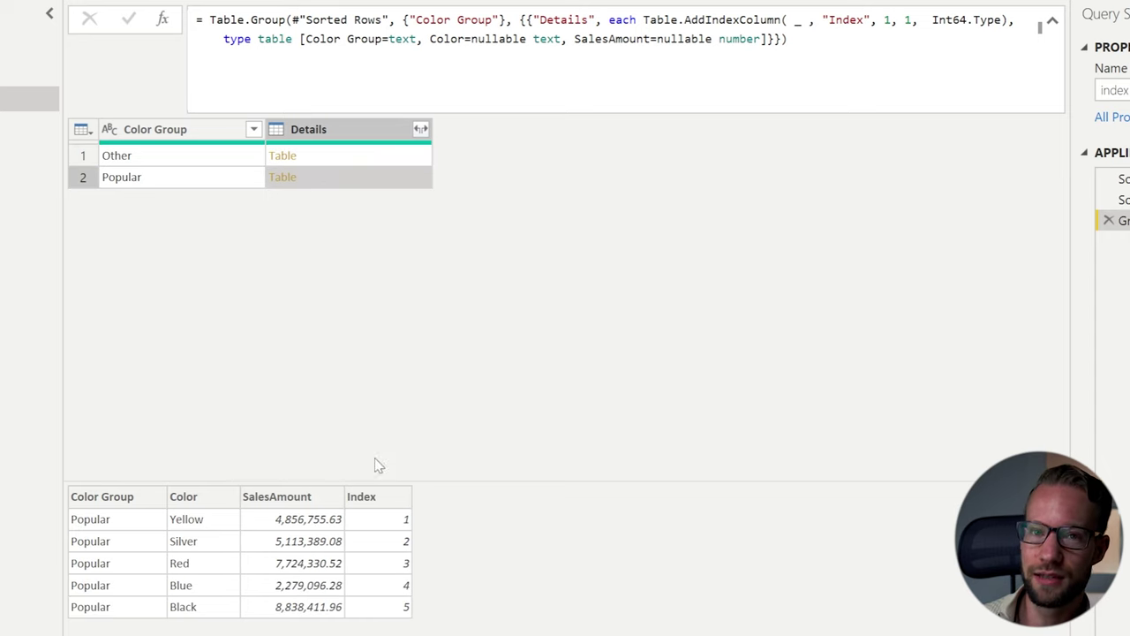
pyautogui.click(420, 129)
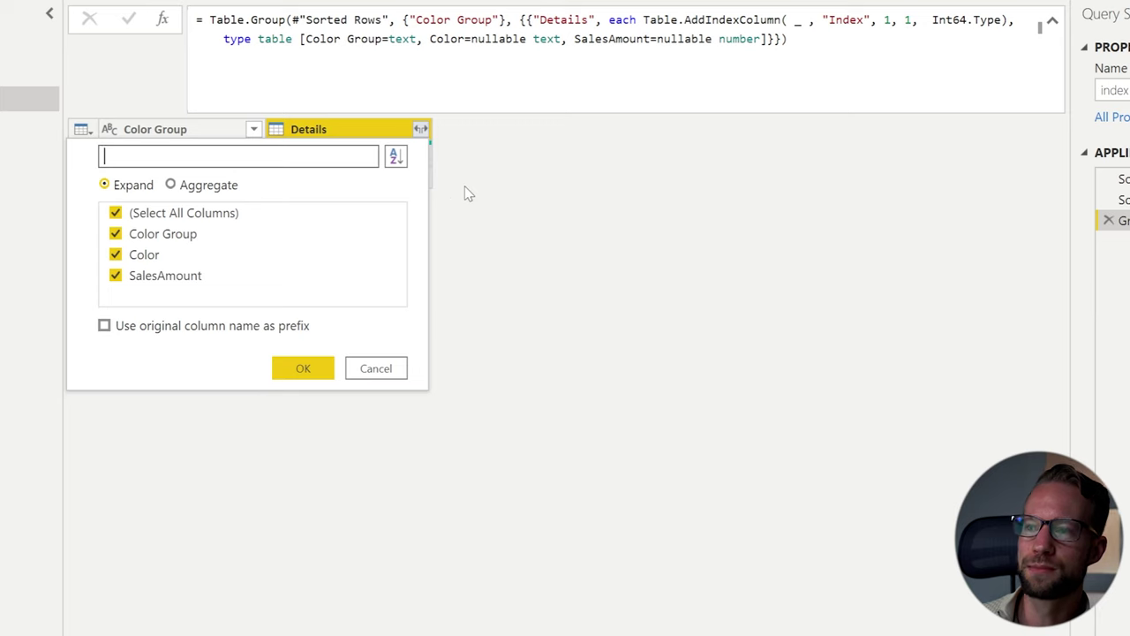
pyautogui.click(608, 206)
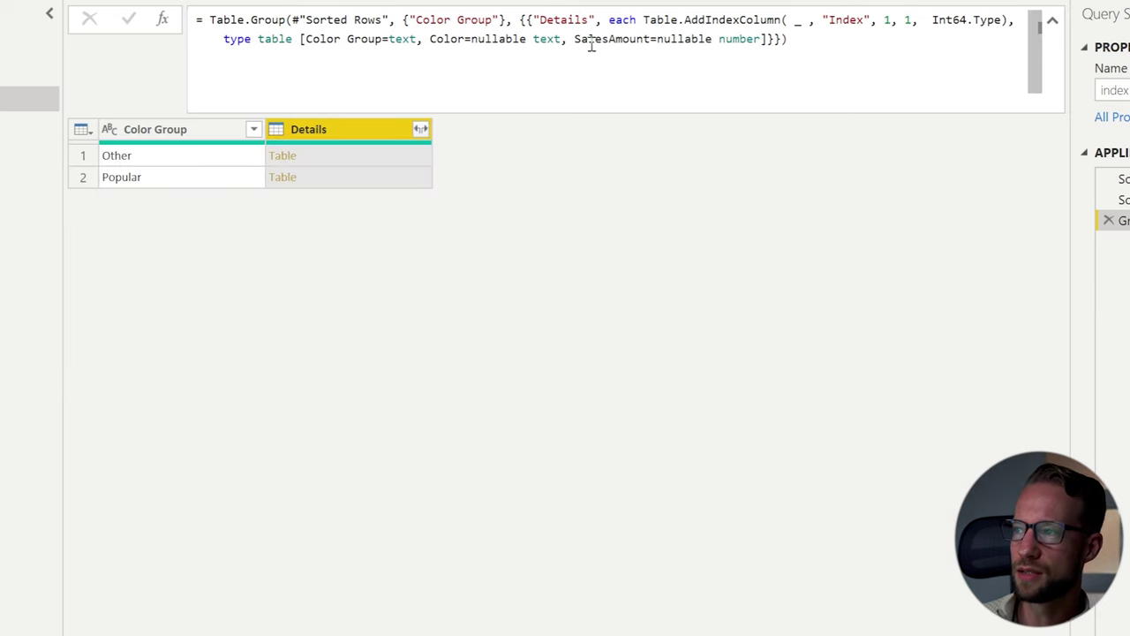
# Examine the type table column definitions in the Table.Group formula against the columns available for expanding Details.
pyautogui.click(545, 19)
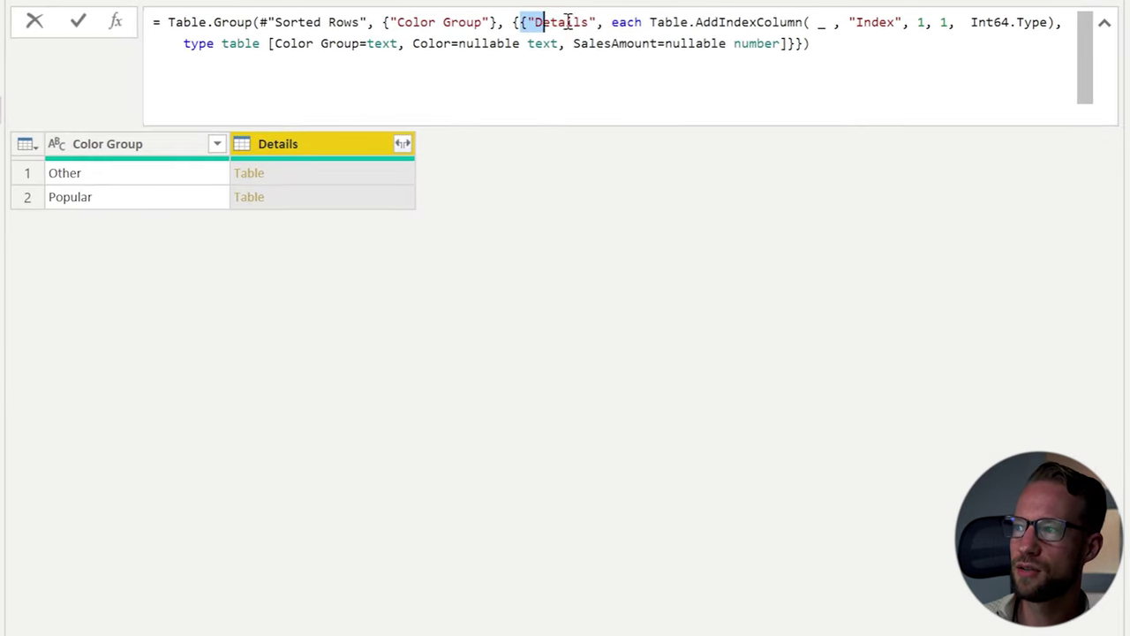
pyautogui.moveTo(568, 20); pyautogui.dragTo(262, 42)
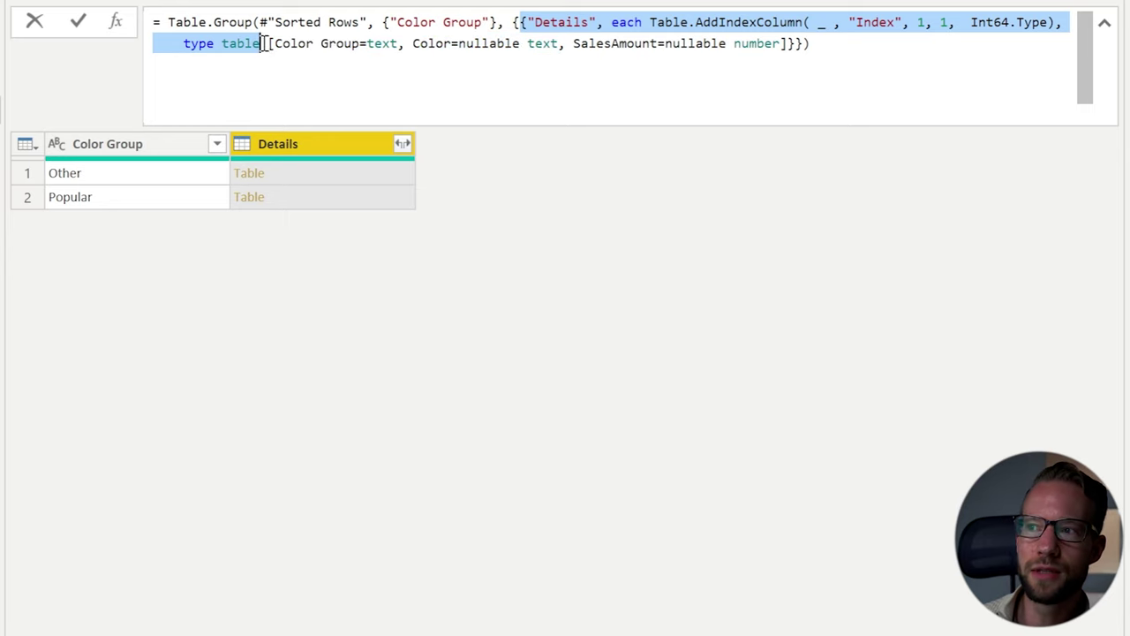
pyautogui.click(272, 43)
pyautogui.moveTo(306, 43); pyautogui.dragTo(786, 42)
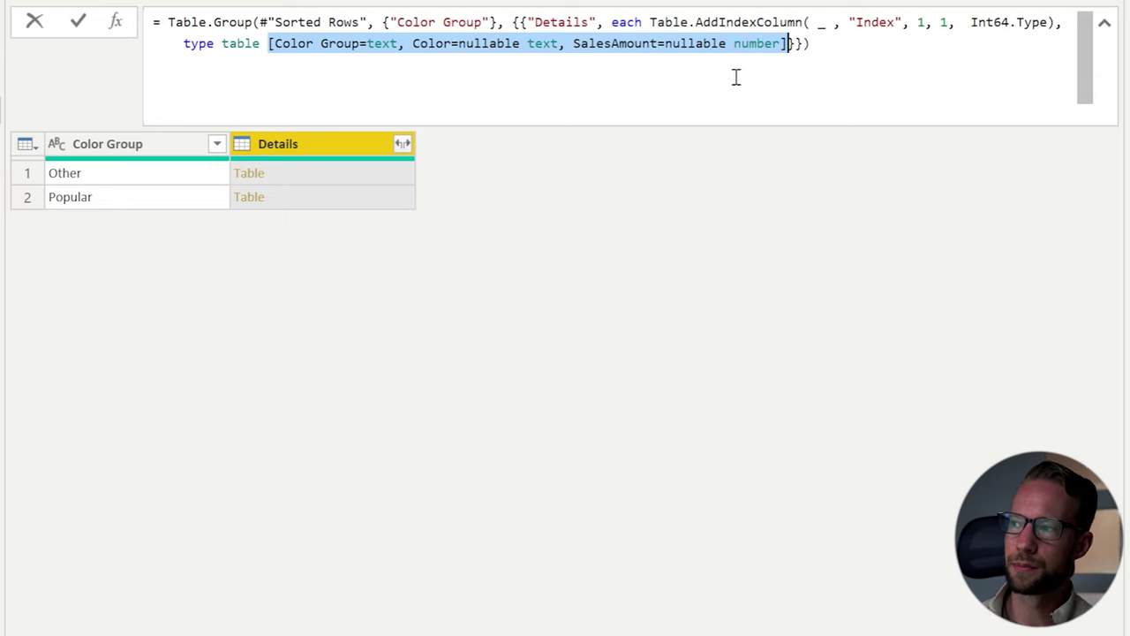
pyautogui.click(403, 147)
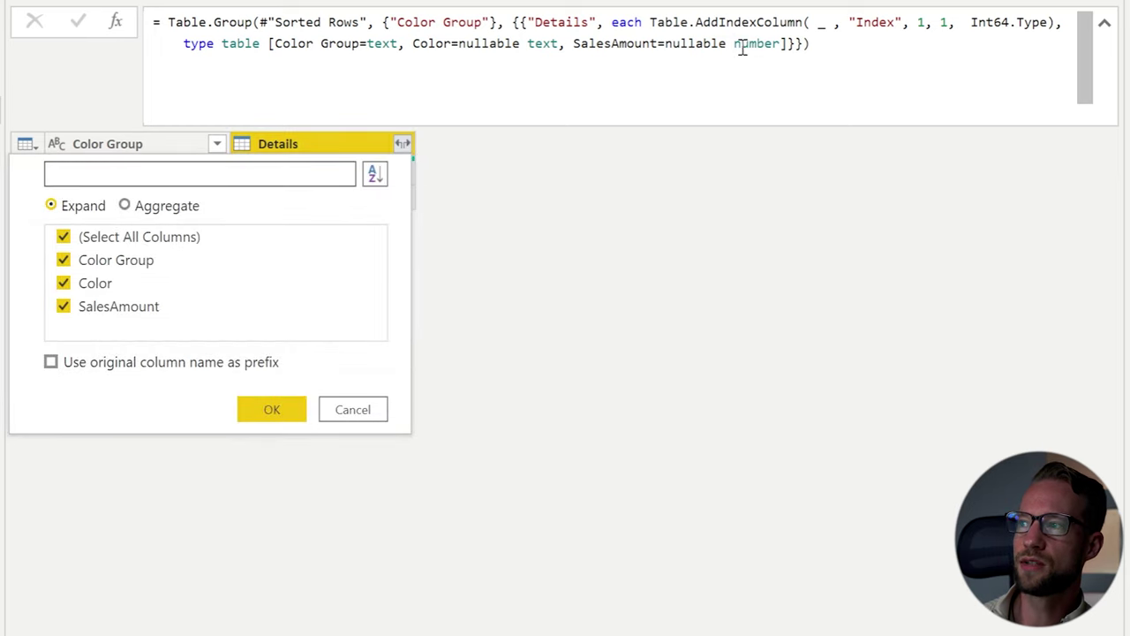
# Add Index=nullable number after SalesAmount in the type table definition of the Table.Group formula and apply it.
pyautogui.click(781, 43)
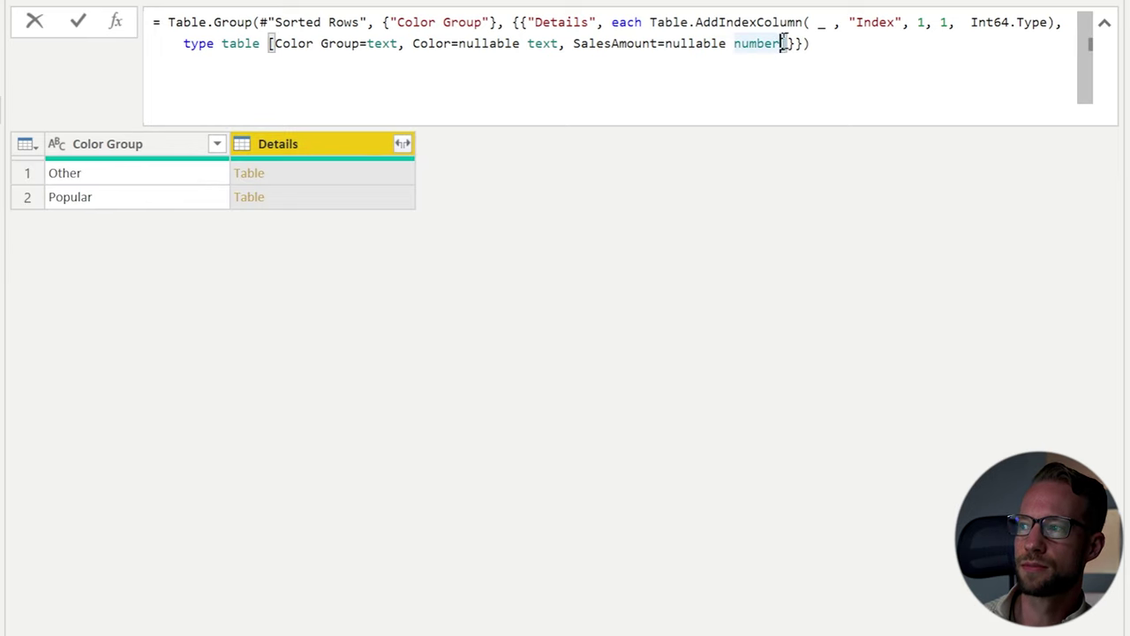
pyautogui.write(',')
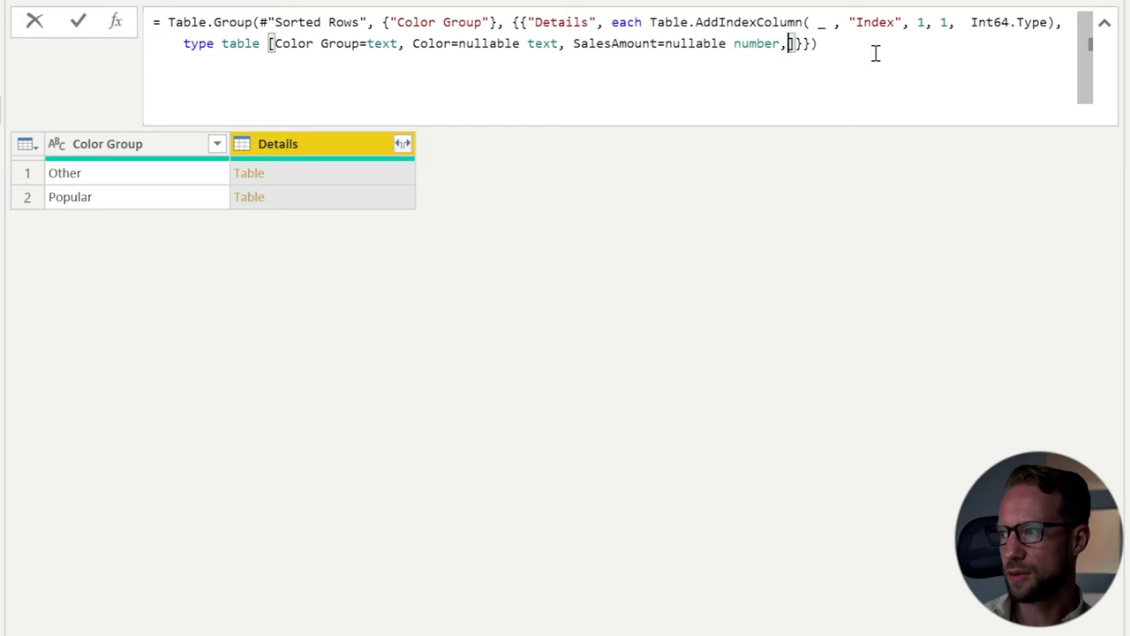
pyautogui.write(' Index-=')
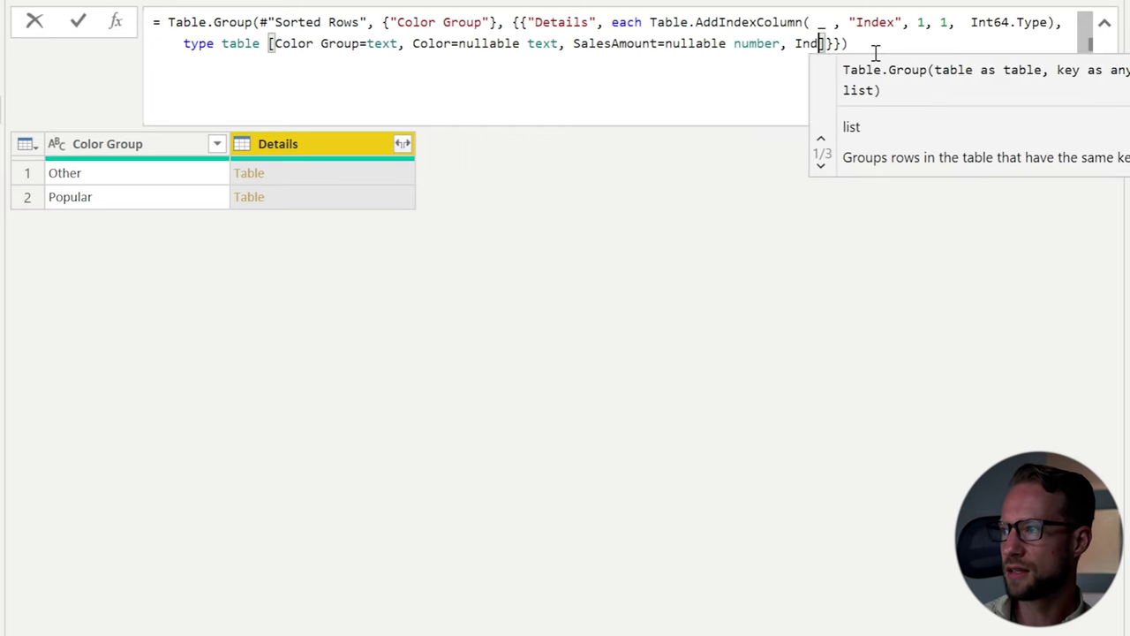
pyautogui.press('BackSpace')
pyautogui.press('BackSpace')
pyautogui.write('=')
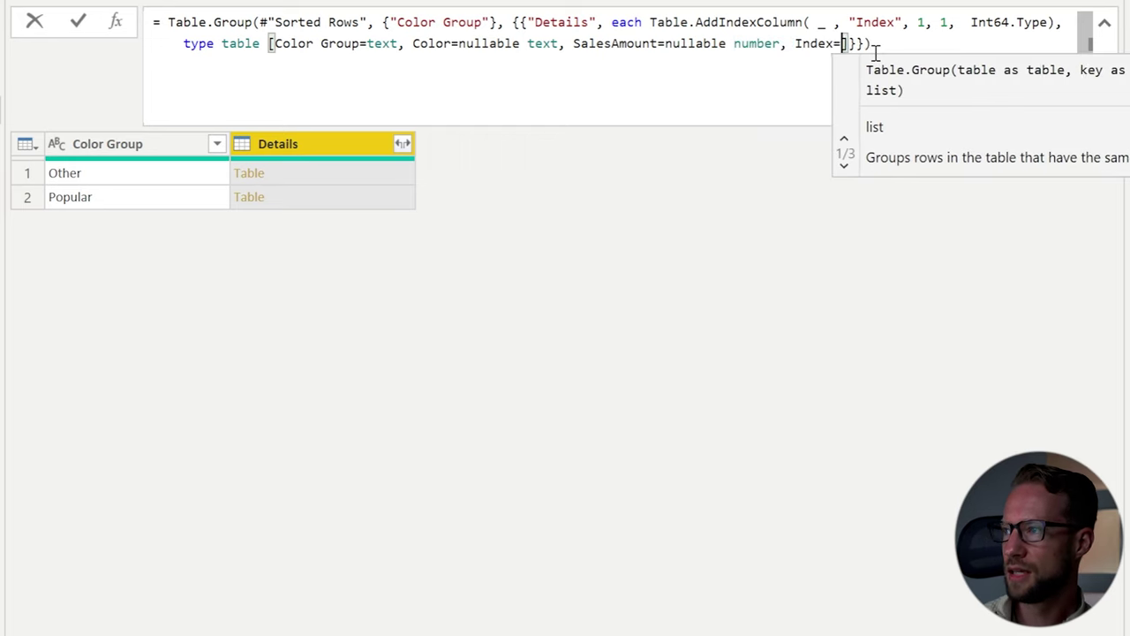
pyautogui.write('nullable n')
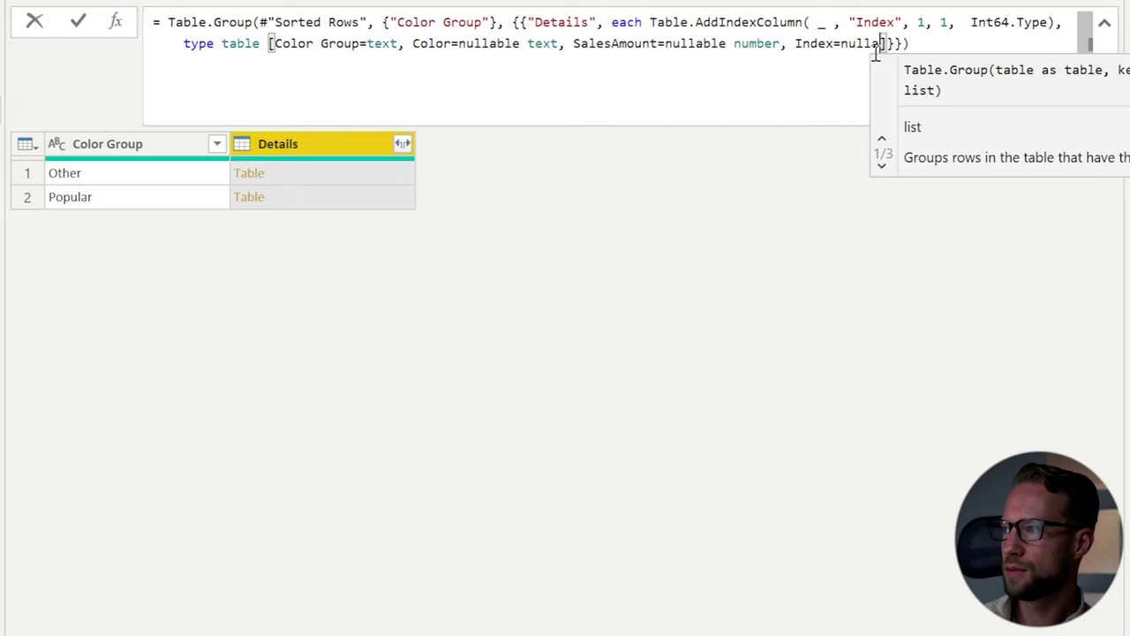
pyautogui.write('umber')
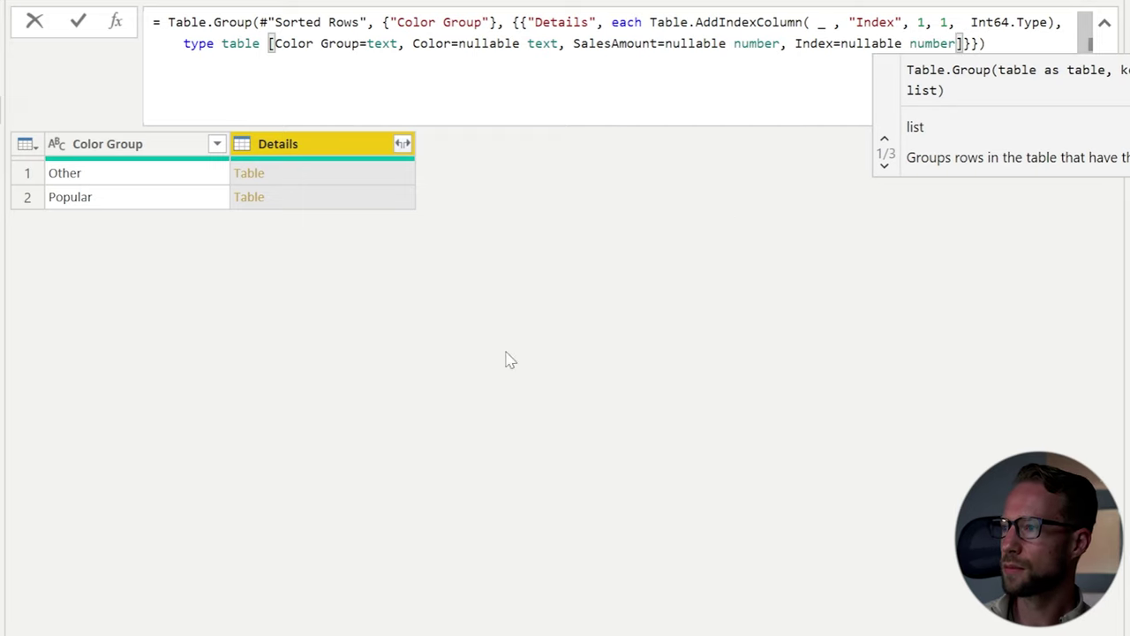
pyautogui.press('Return')
# Expand the Details column into Color, SalesAmount and Index, leaving out Color Group.
pyautogui.click(401, 143)
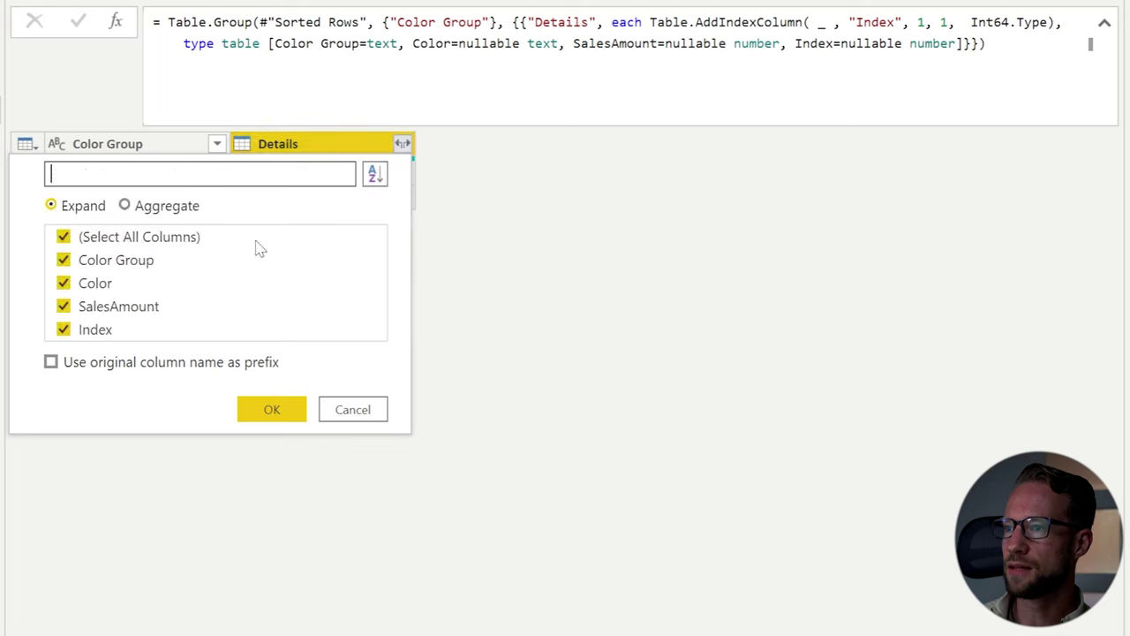
pyautogui.click(133, 261)
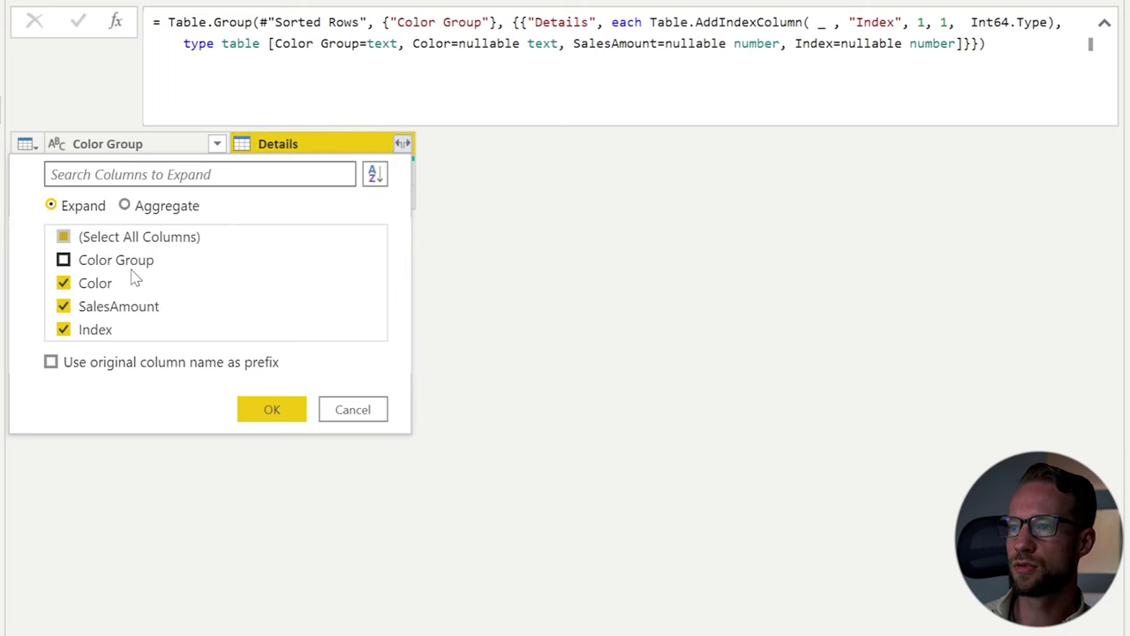
pyautogui.click(270, 411)
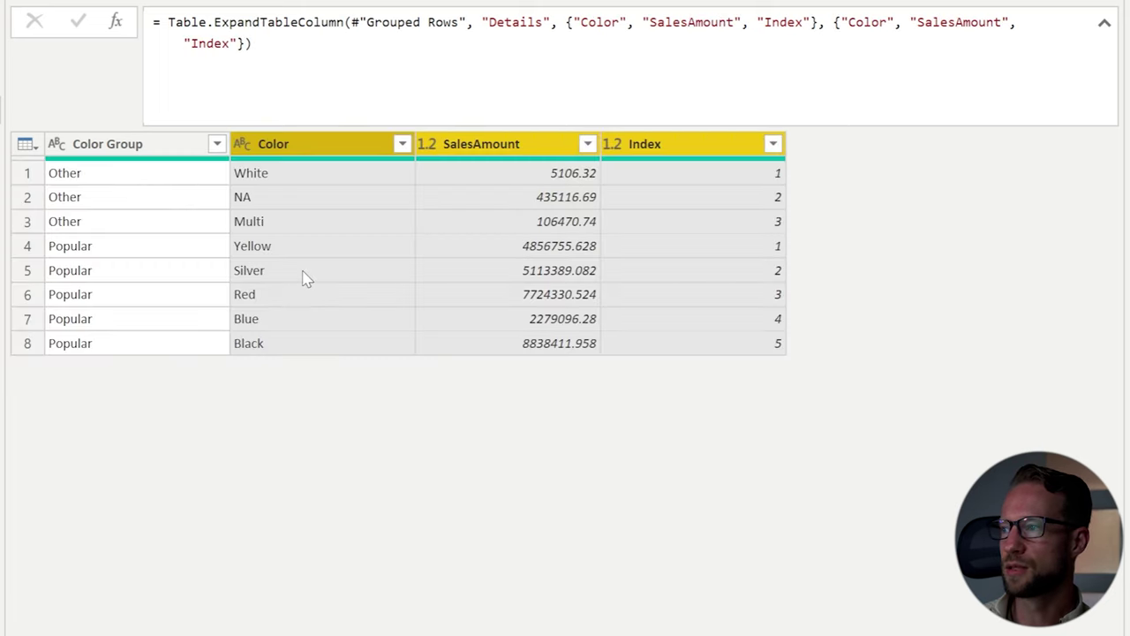